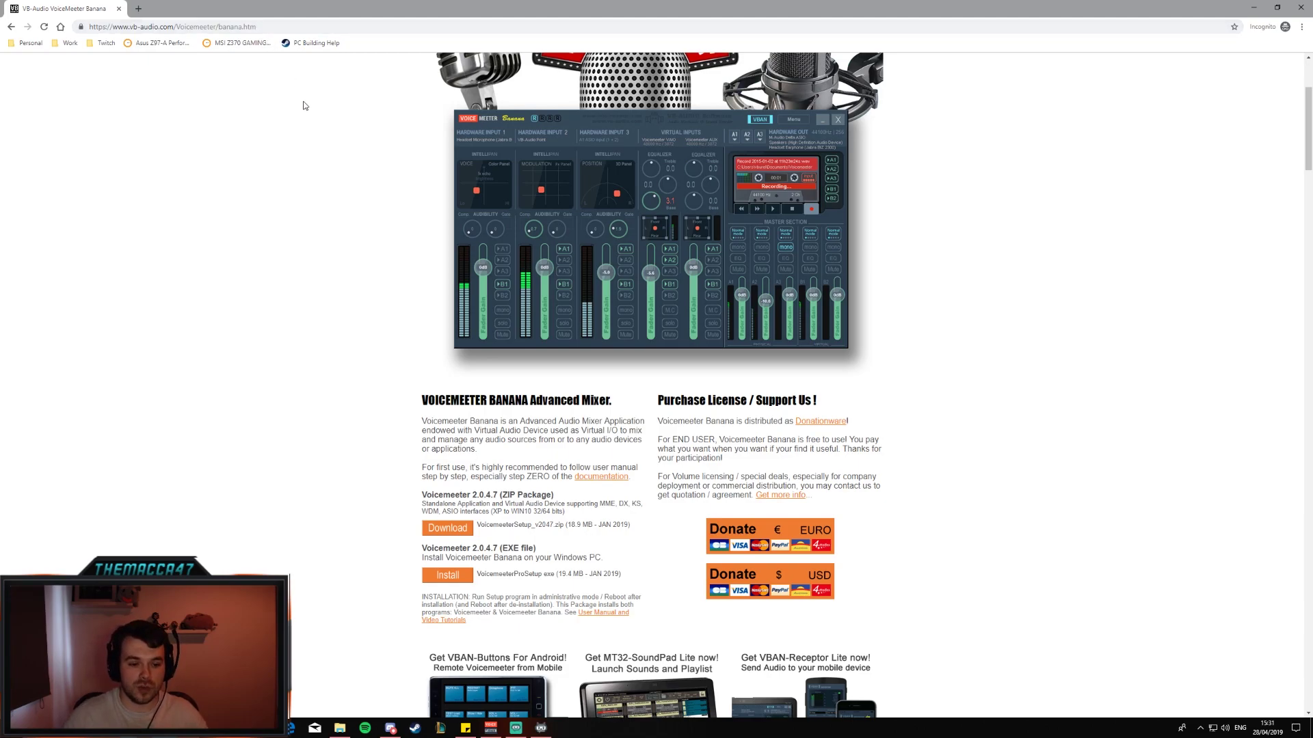
Highlight the Voicemeeter Banana description text, then minimize the browser to reach the desktop
{"action": "left_click_drag", "start_coordinate": [410, 400], "coordinate": [711, 656]}
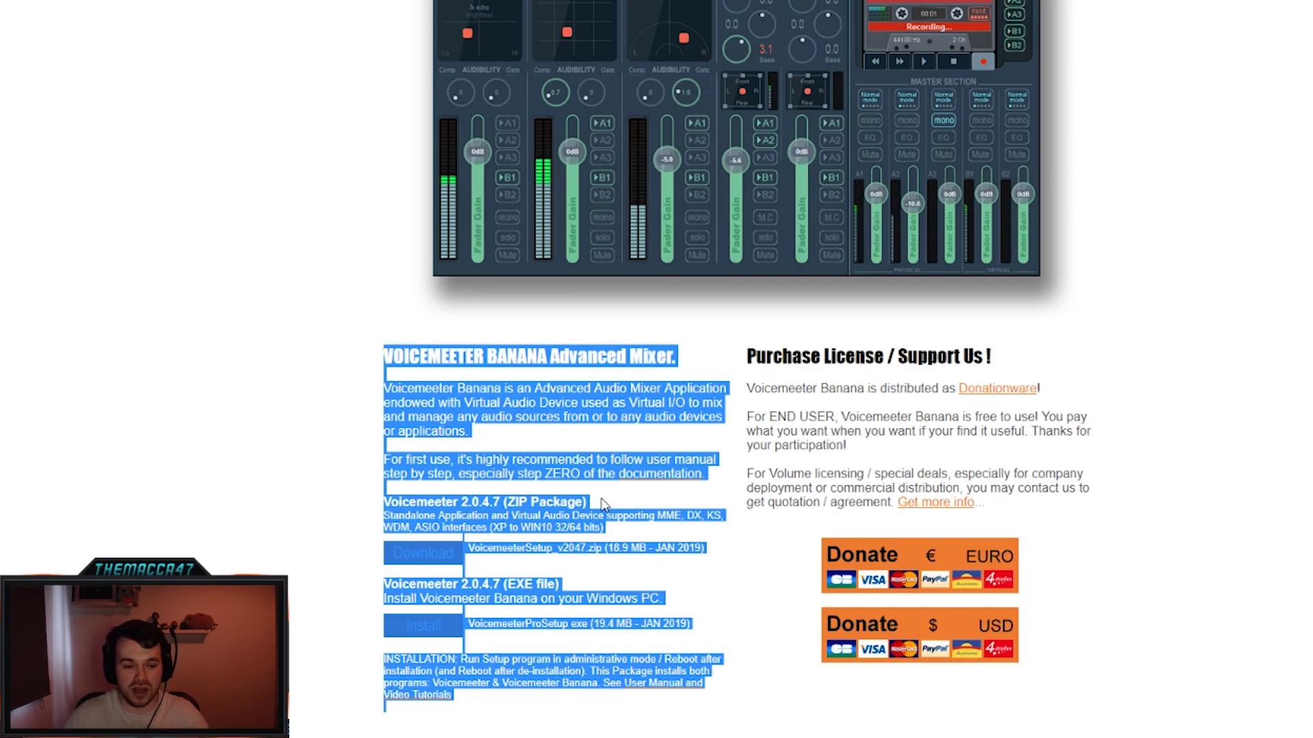
{"action": "left_click", "coordinate": [514, 580]}
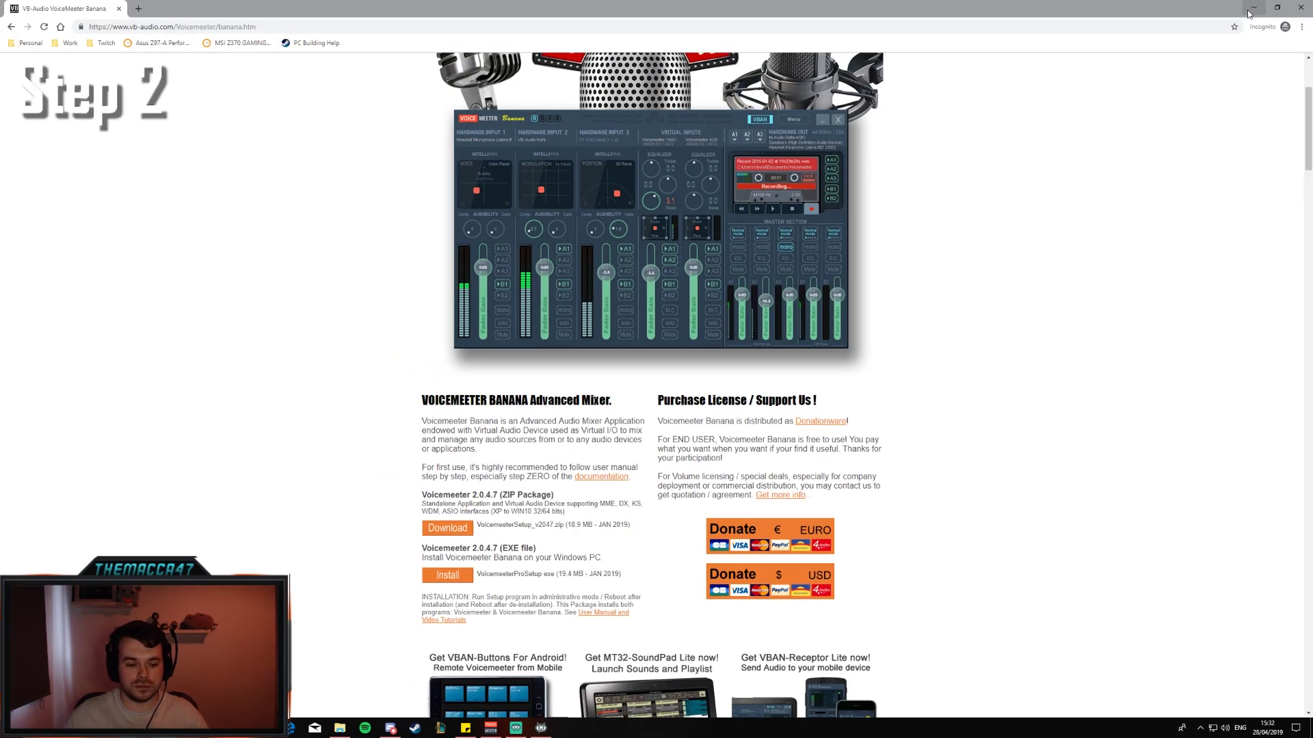
{"action": "left_click", "coordinate": [1252, 8]}
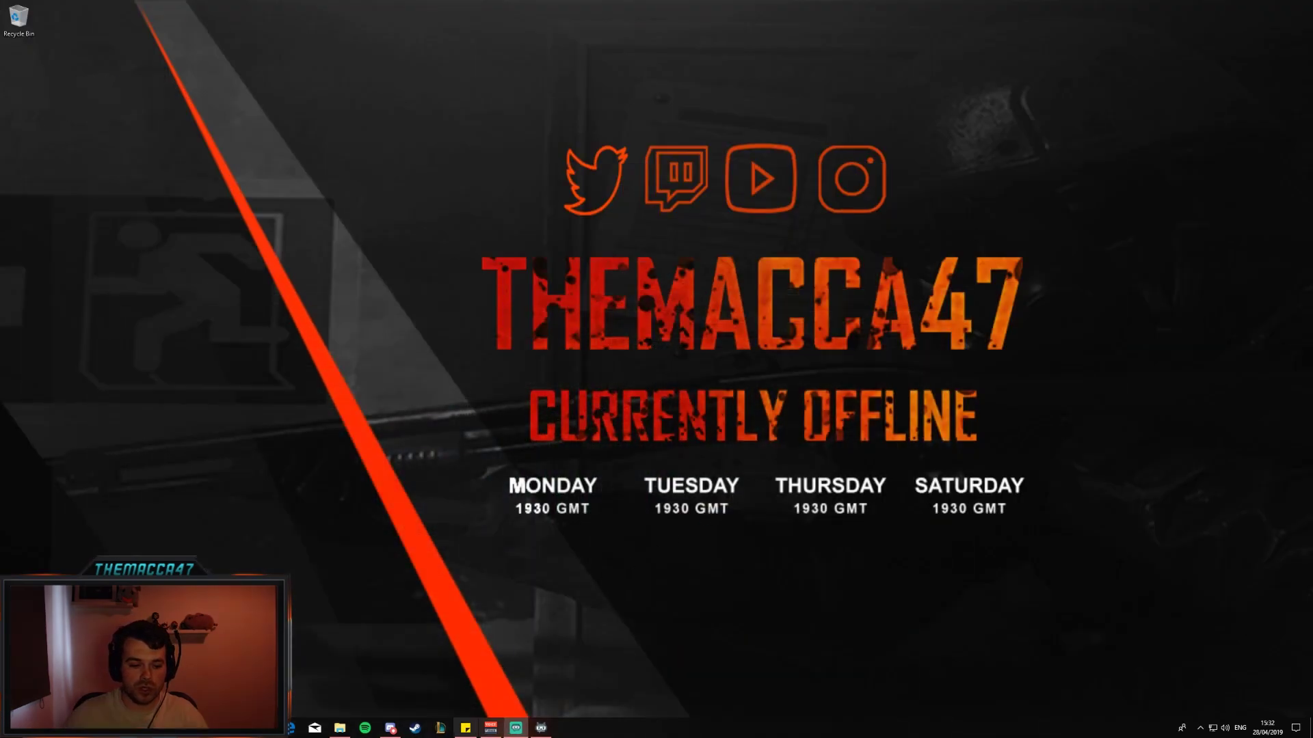
Launch Voicemeeter Banana from the taskbar and check that A1 uses WDM Headphones
{"action": "left_click", "coordinate": [490, 729]}
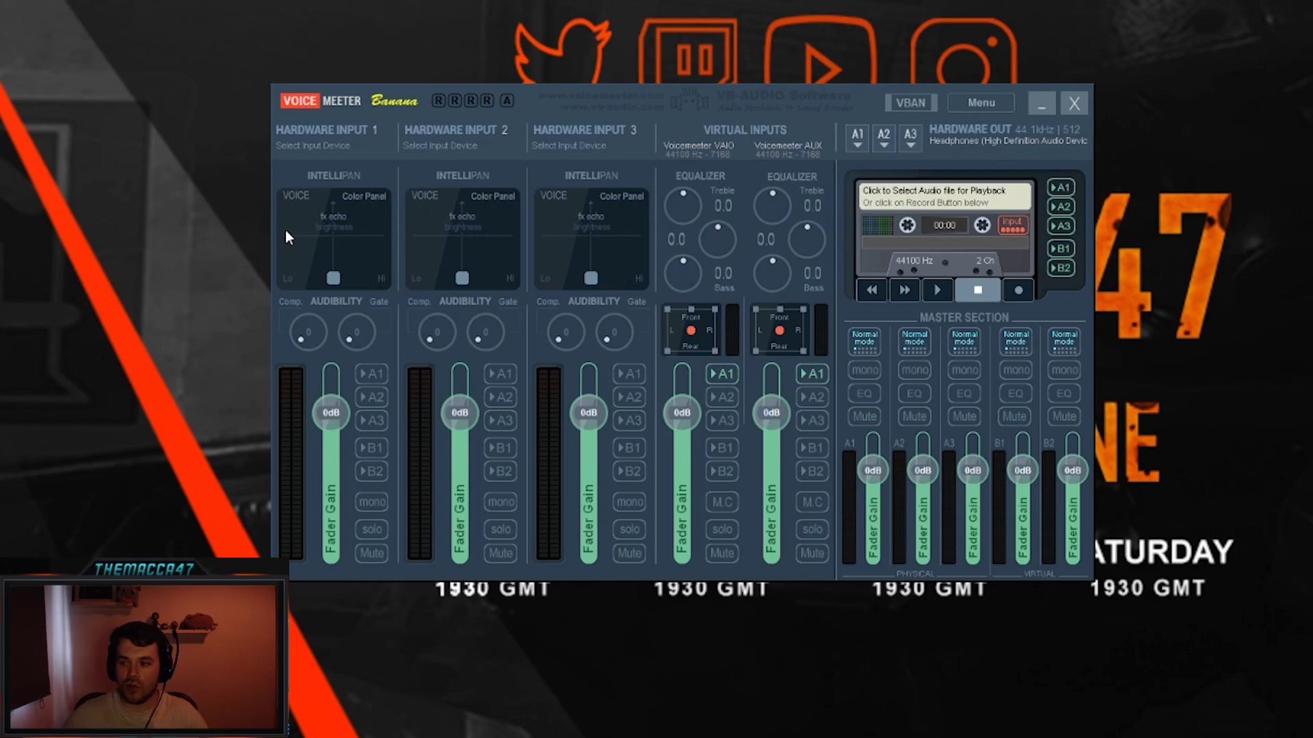
{"action": "left_click", "coordinate": [857, 134]}
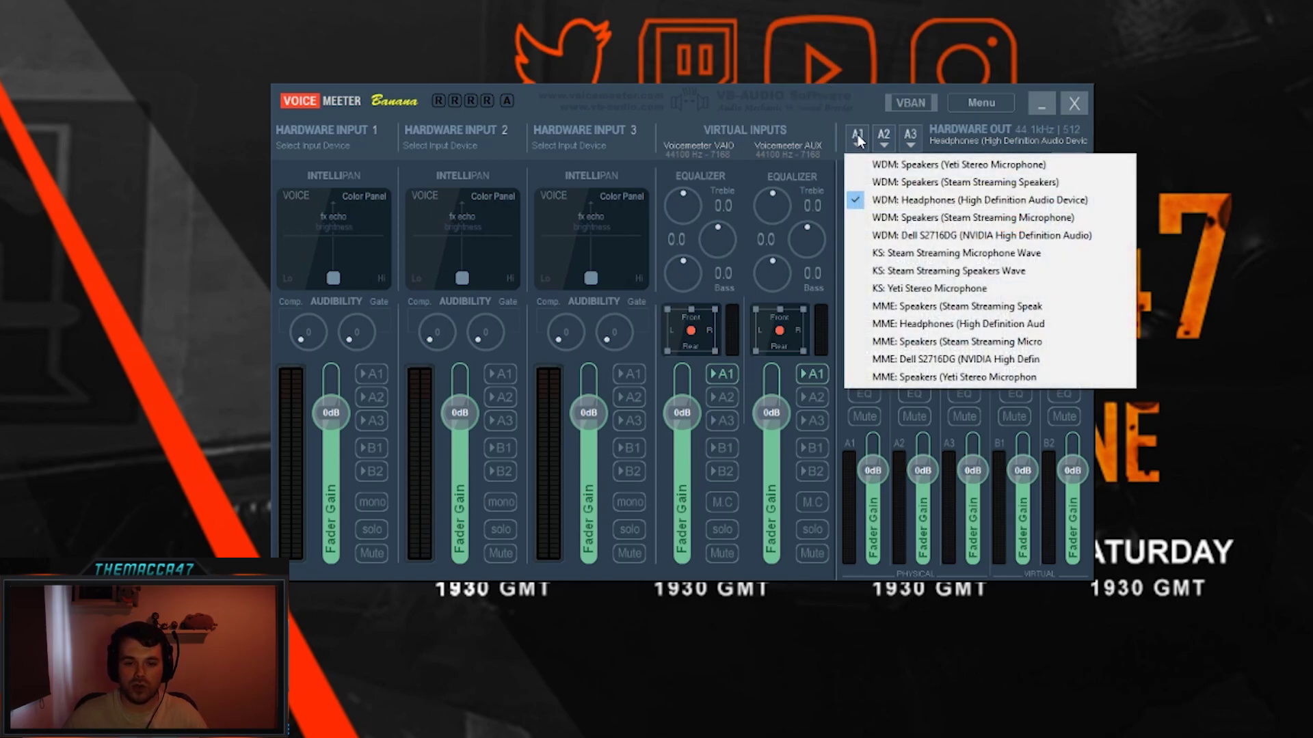
{"action": "left_click", "coordinate": [917, 205]}
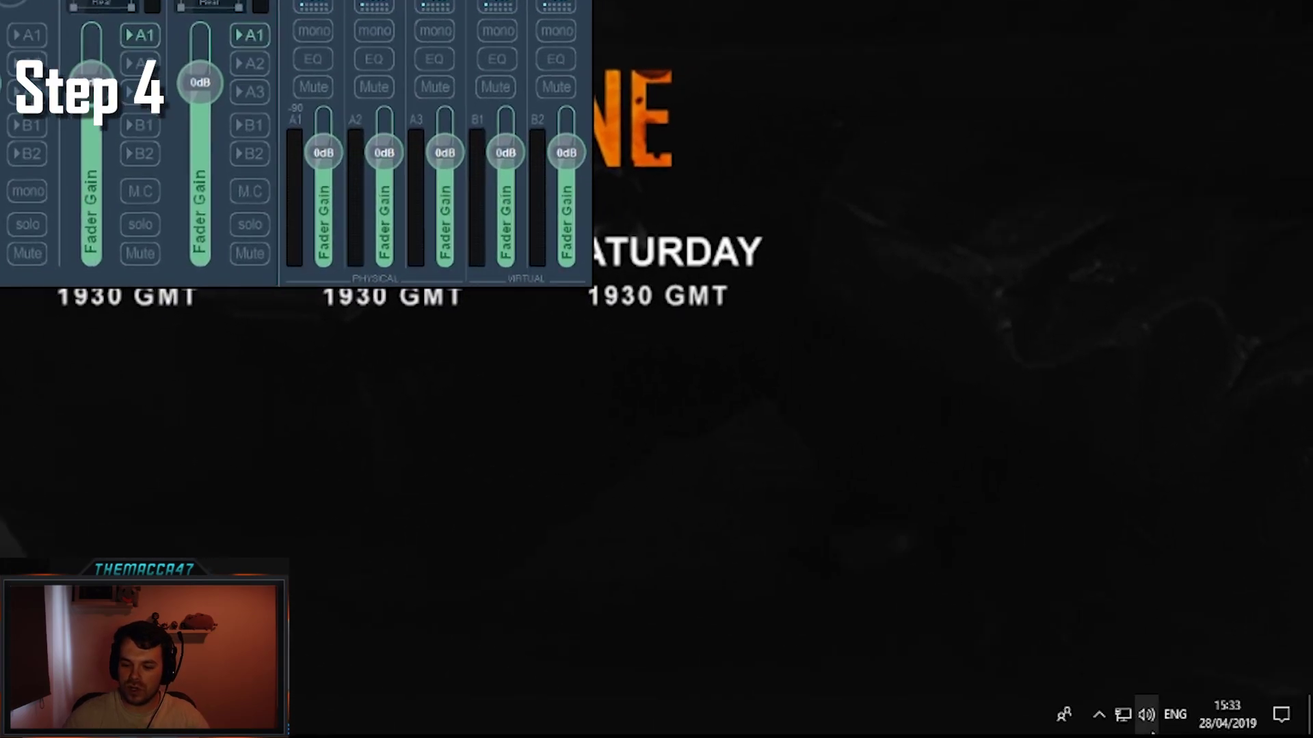
{"action": "right_click", "coordinate": [1225, 728]}
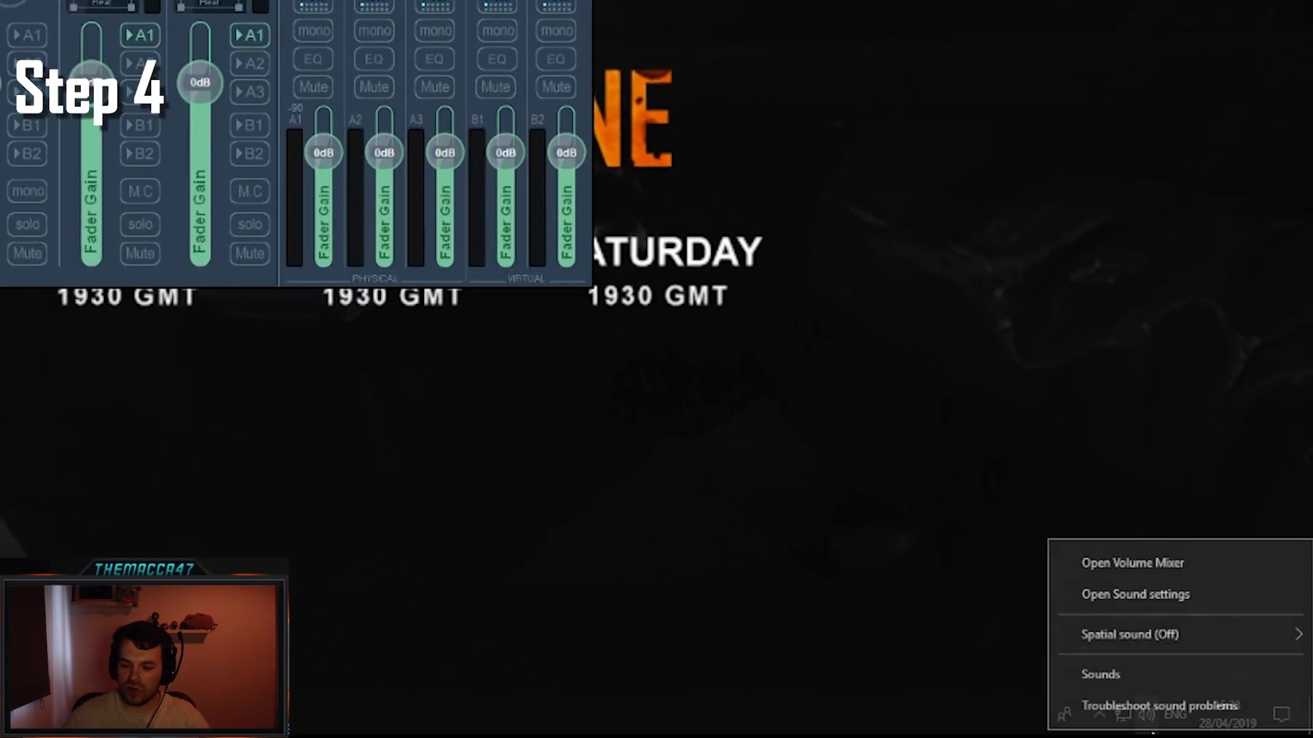
{"action": "left_click", "coordinate": [1107, 675]}
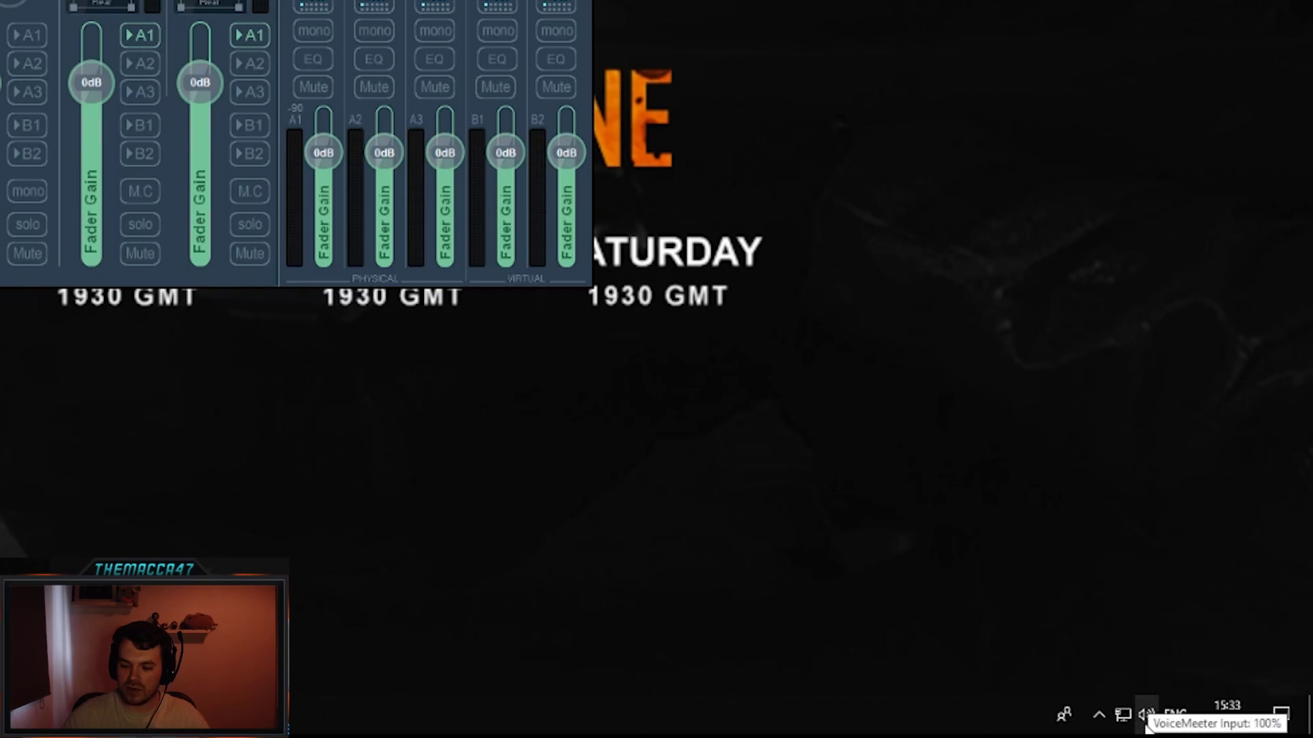
{"action": "right_click", "coordinate": [1146, 724]}
{"action": "left_click", "coordinate": [1117, 585]}
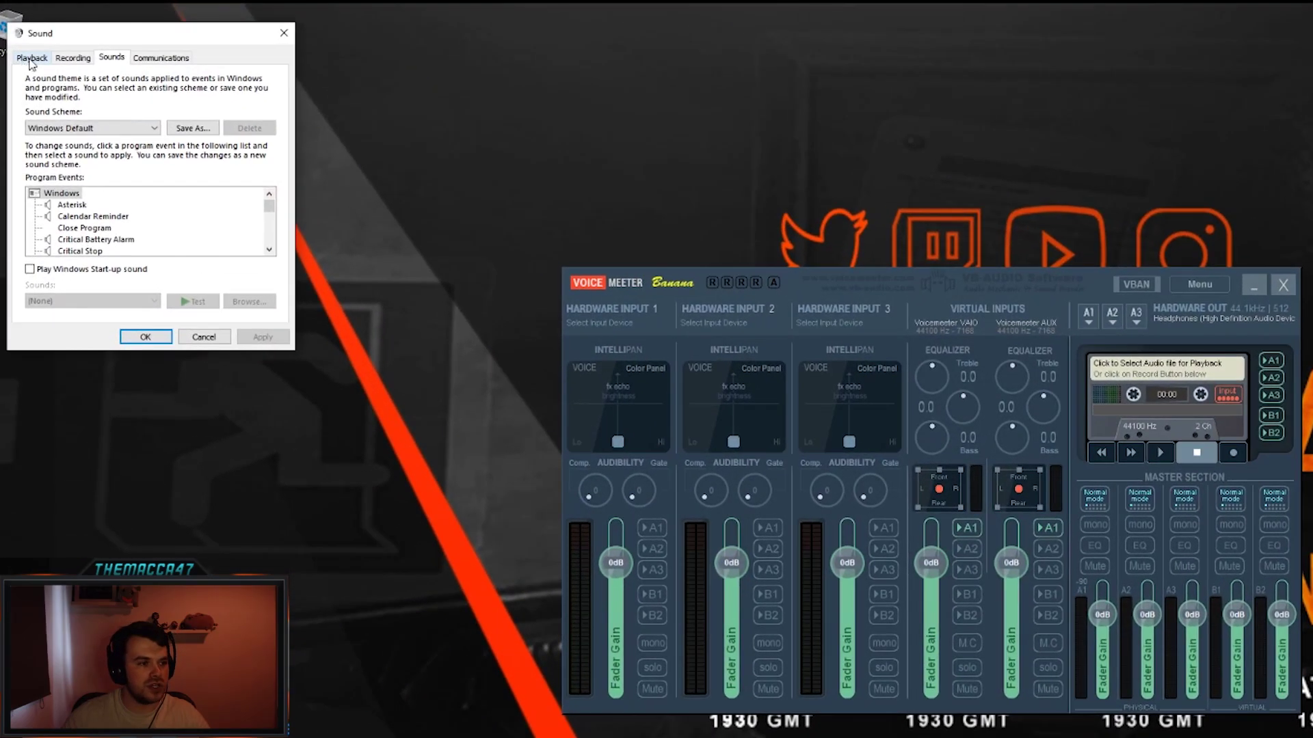
{"action": "left_click", "coordinate": [4, 22]}
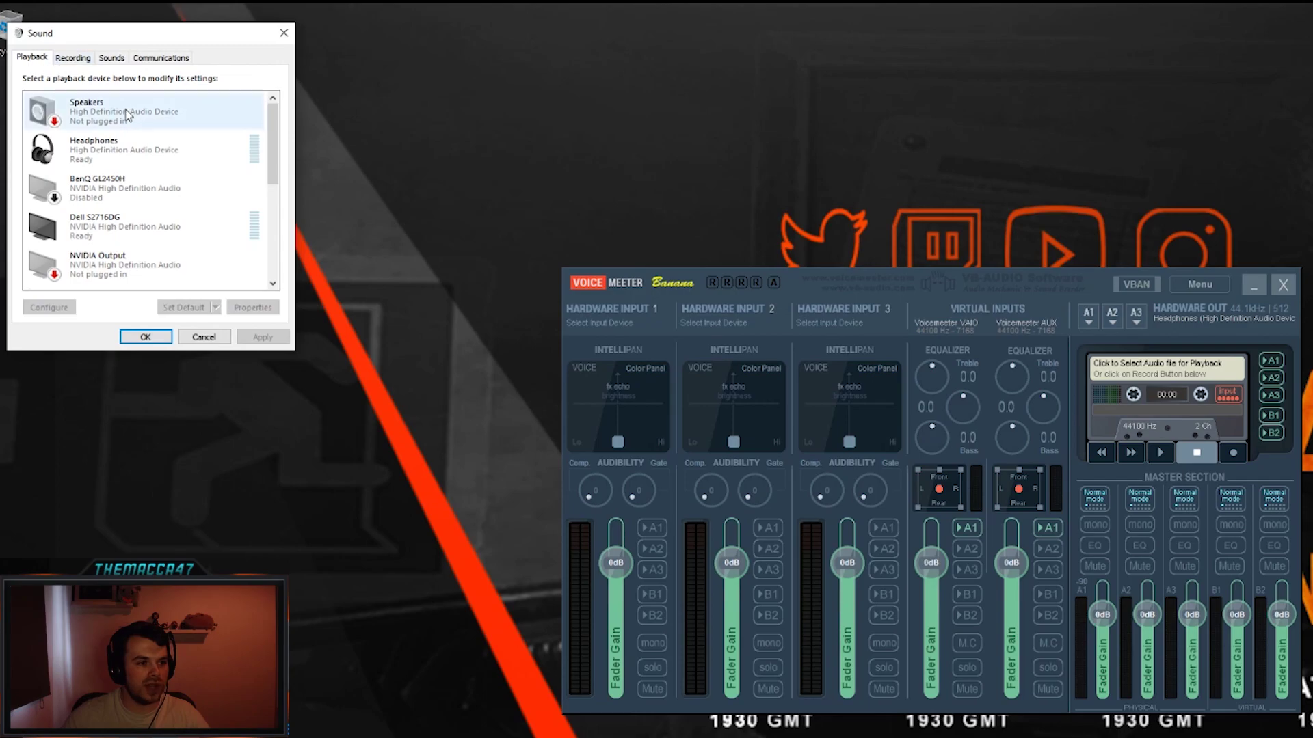
{"action": "scroll", "coordinate": [129, 126], "scroll_direction": "down", "scroll_amount": 6}
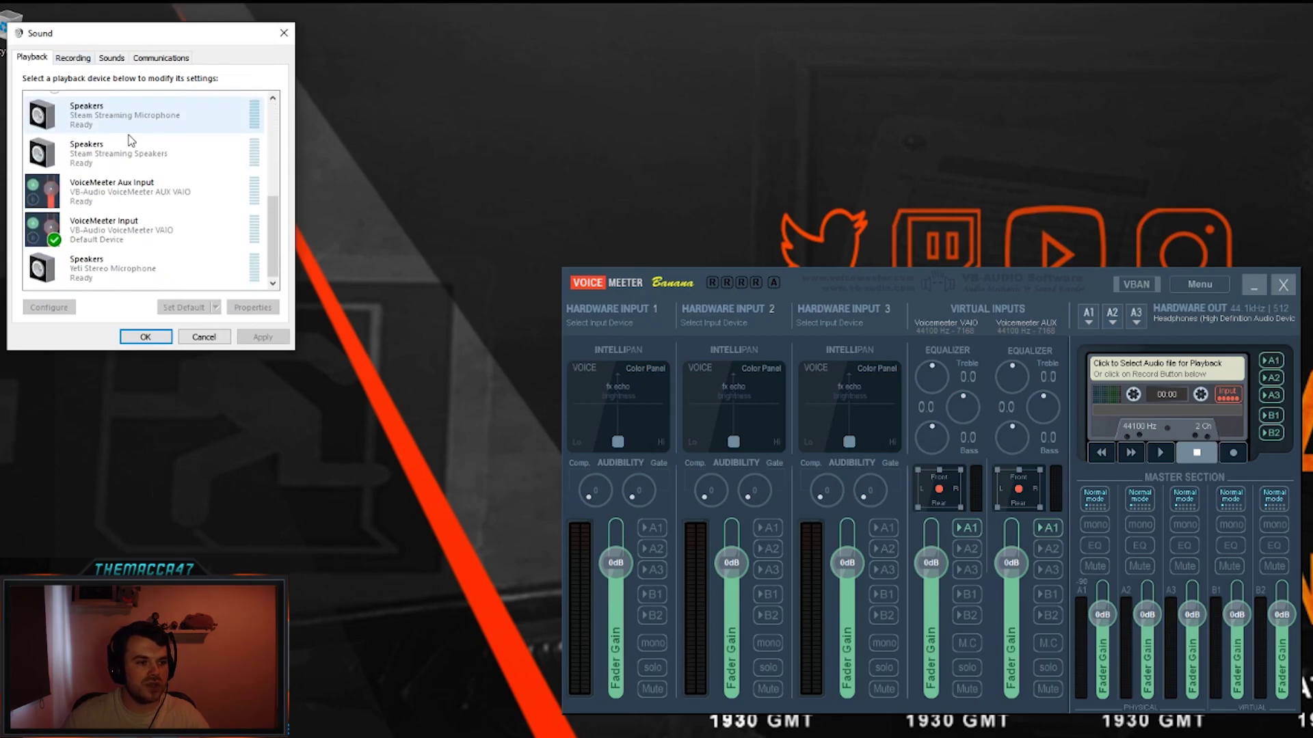
{"action": "left_click", "coordinate": [170, 233]}
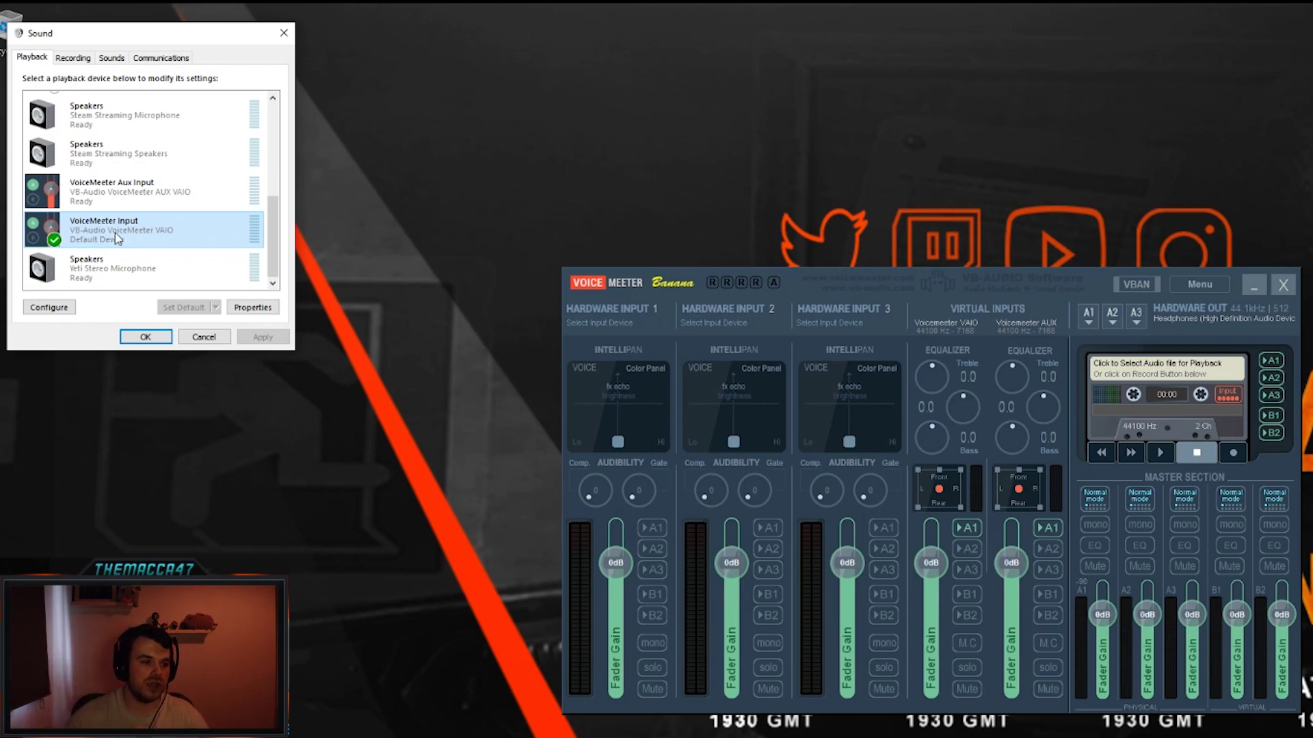
{"action": "left_click", "coordinate": [152, 340]}
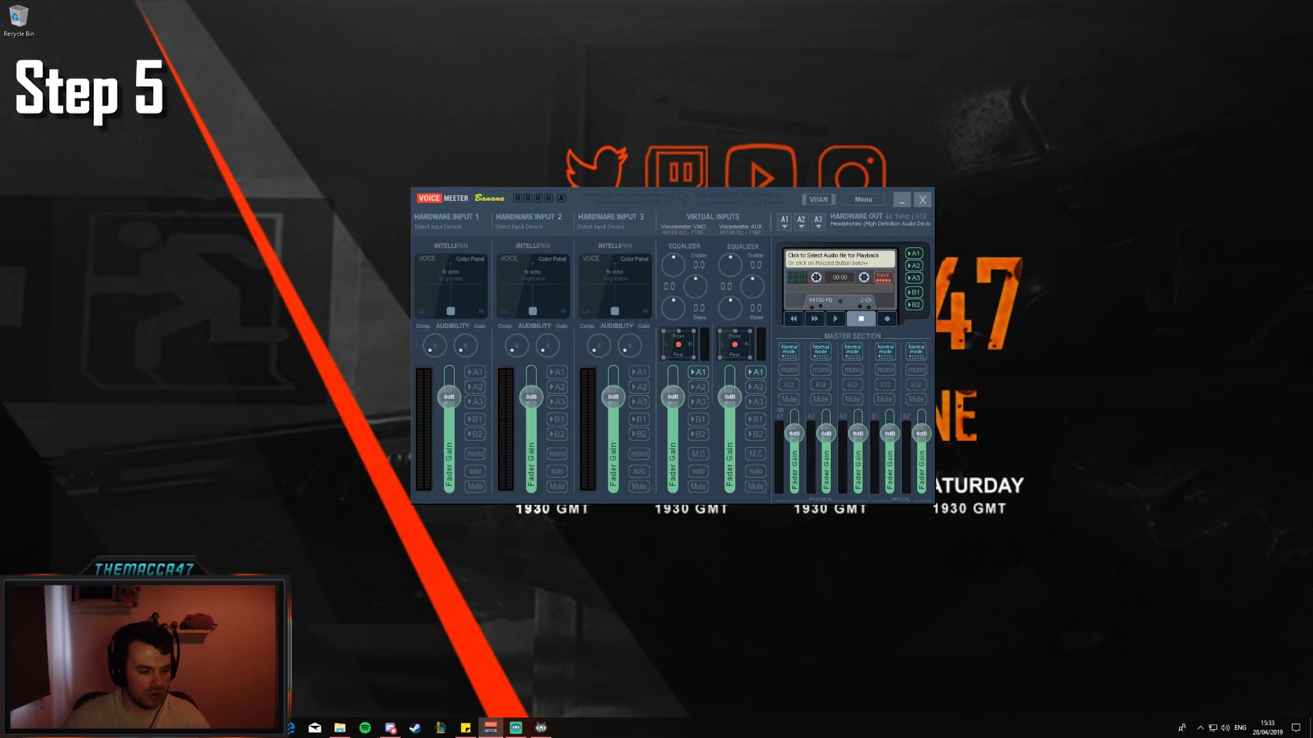
Search the Start menu for the Sound mixer options and scroll to the app list
{"action": "key", "text": "super"}
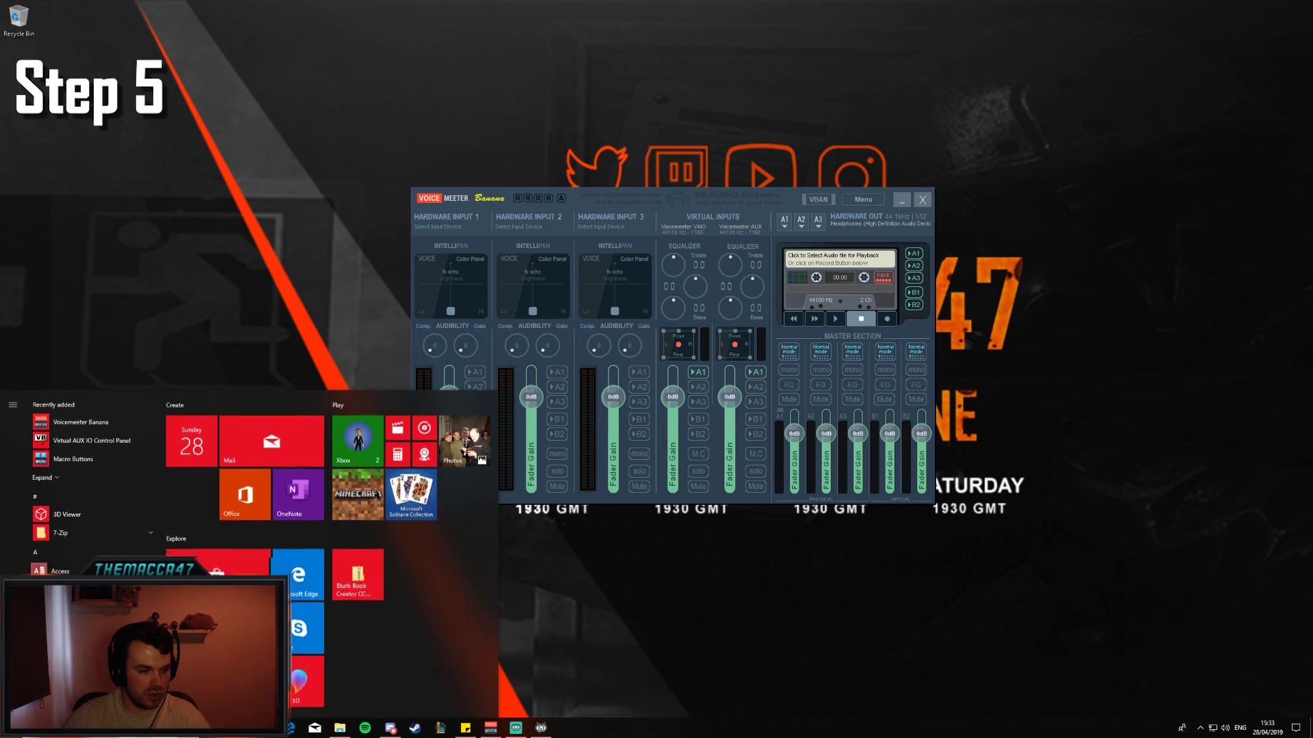
{"action": "key", "text": "super"}
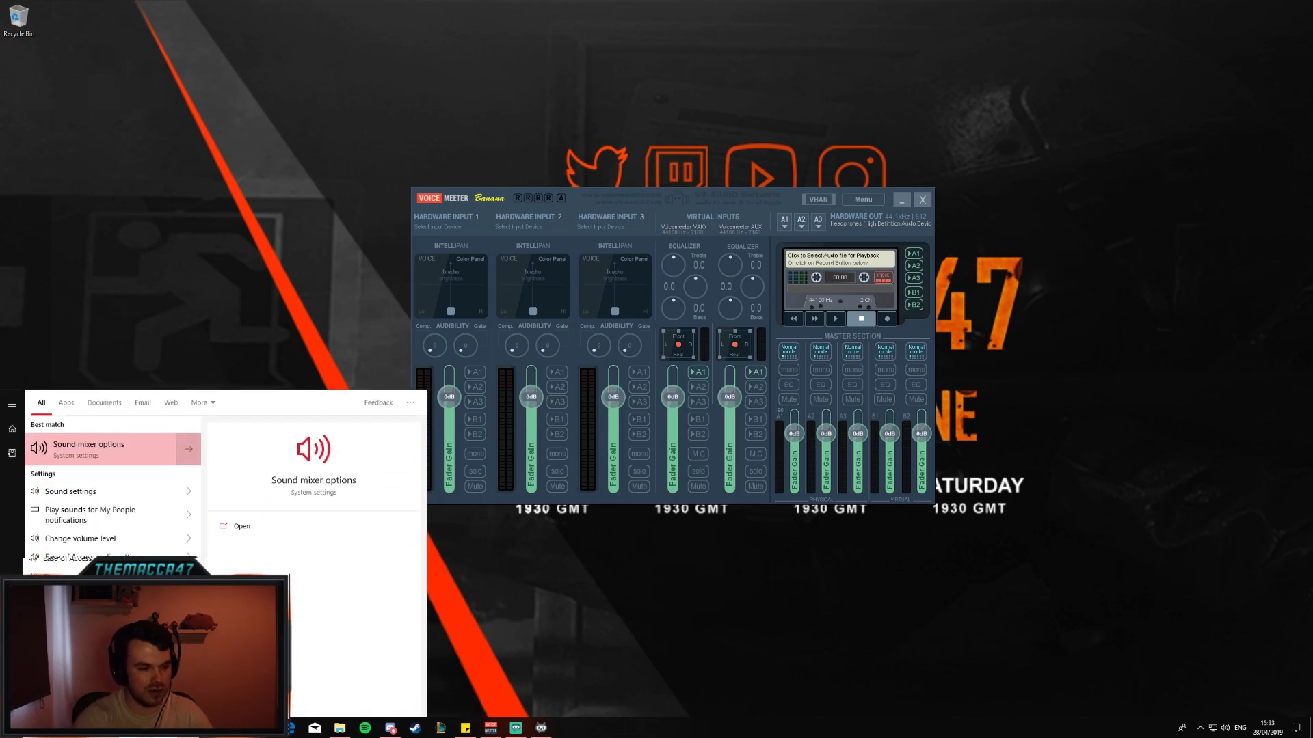
{"action": "type", "text": "i"}
{"action": "key", "text": "Return"}
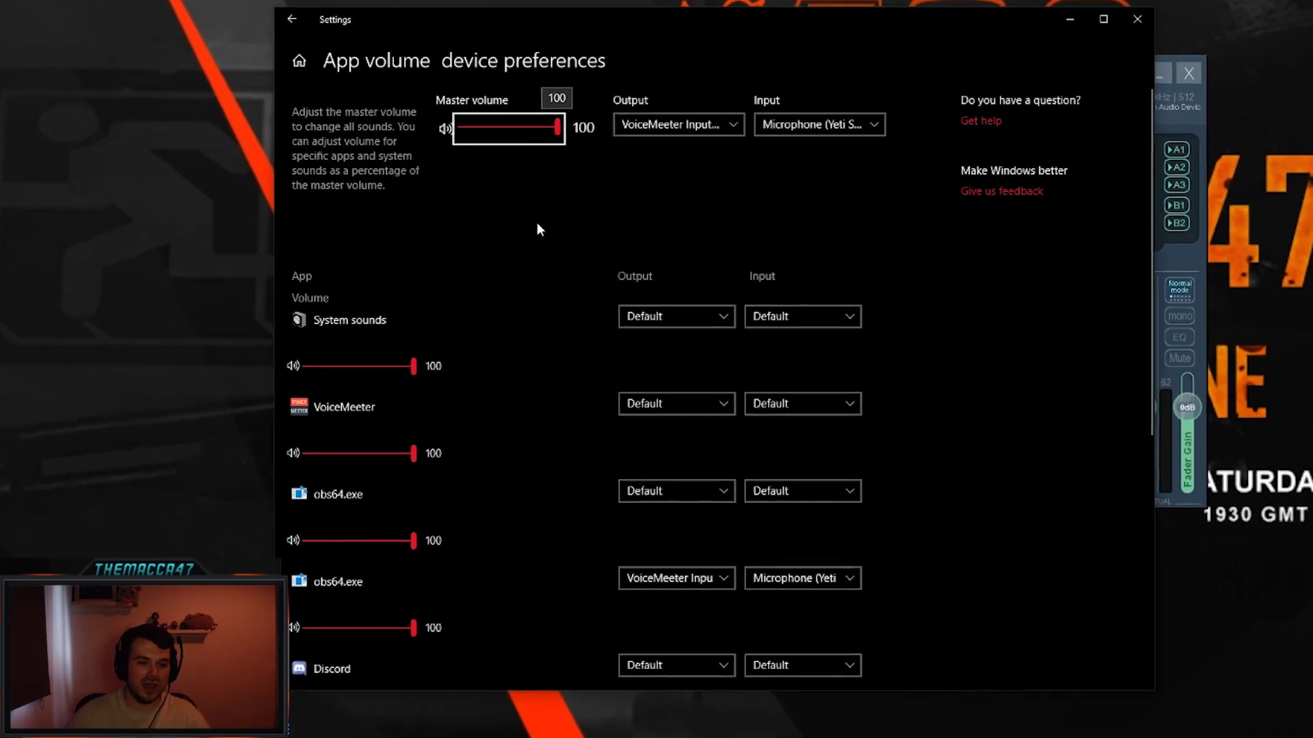
{"action": "scroll", "coordinate": [471, 303], "scroll_direction": "down", "scroll_amount": 3}
{"action": "scroll", "coordinate": [526, 206], "scroll_direction": "down", "scroll_amount": 2}
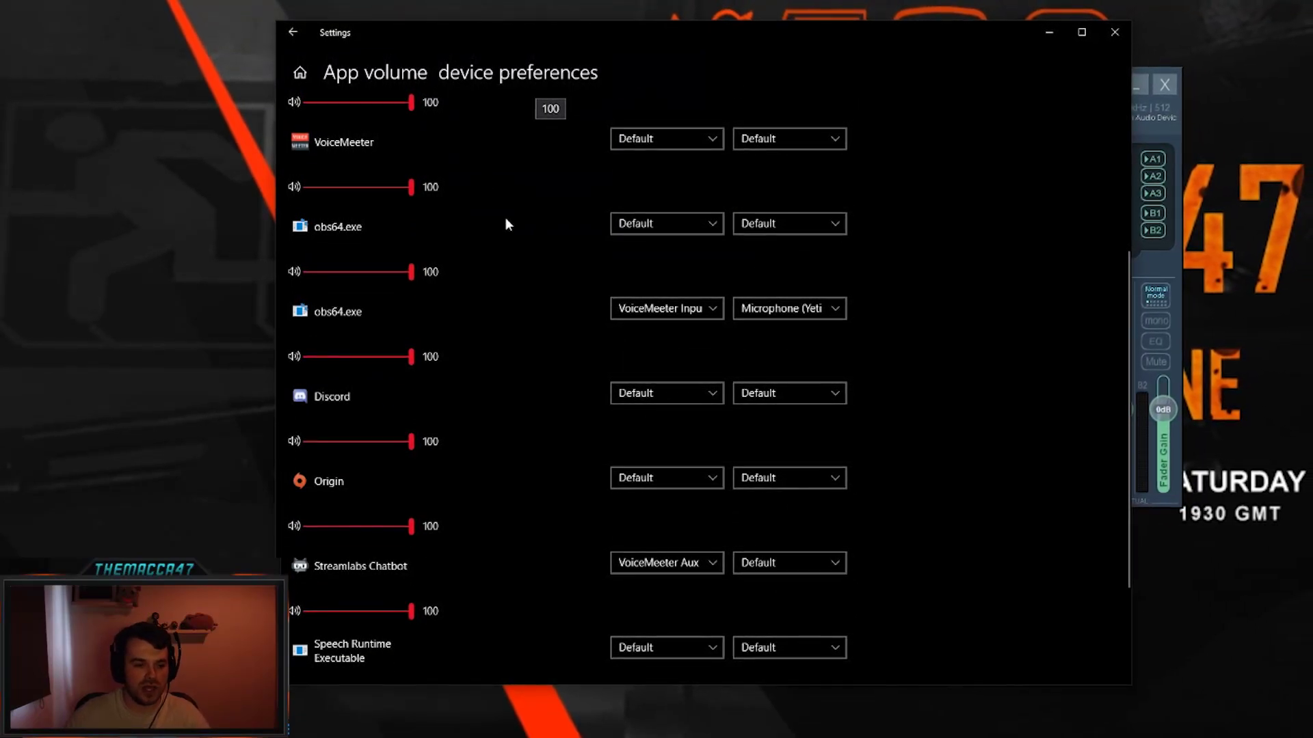
Check both obs64.exe entries' output devices, leaving them on VoiceMeeter Input
{"action": "left_click", "coordinate": [707, 307]}
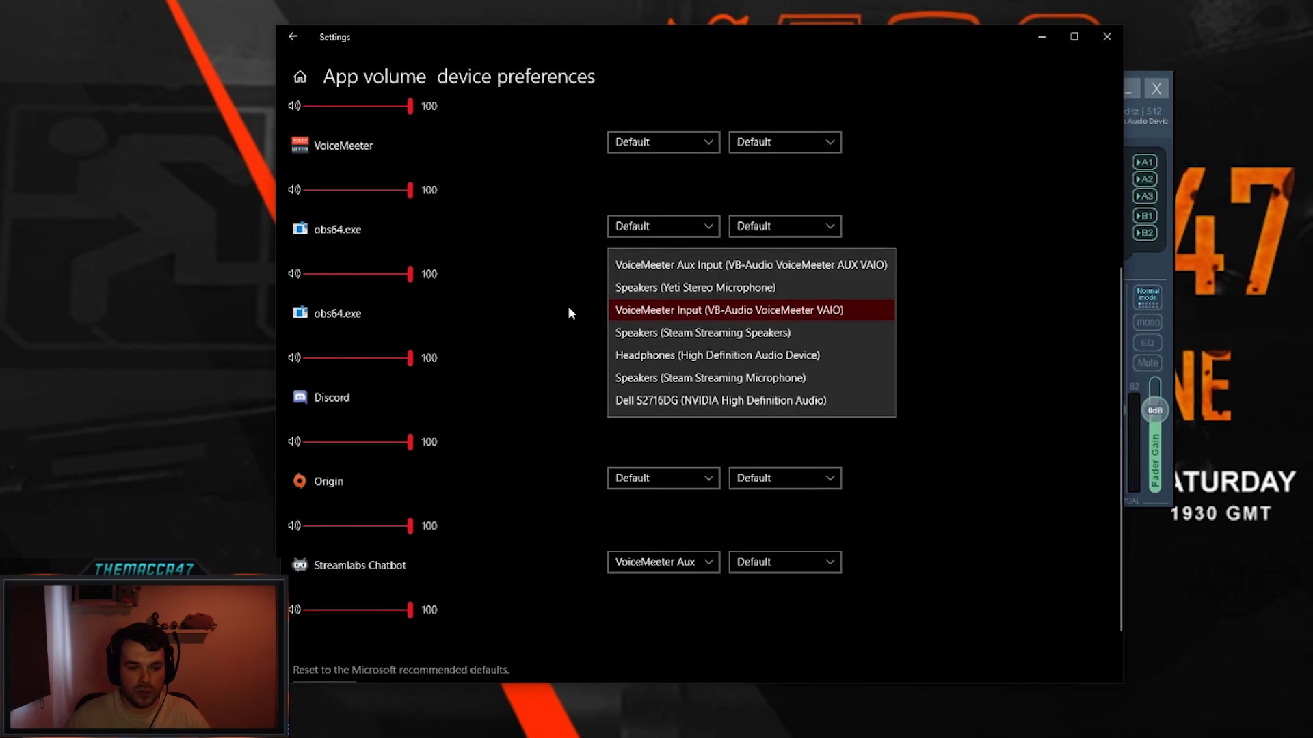
{"action": "left_click", "coordinate": [588, 303]}
{"action": "scroll", "coordinate": [601, 300], "scroll_direction": "up", "scroll_amount": 4}
{"action": "scroll", "coordinate": [601, 295], "scroll_direction": "down", "scroll_amount": 3}
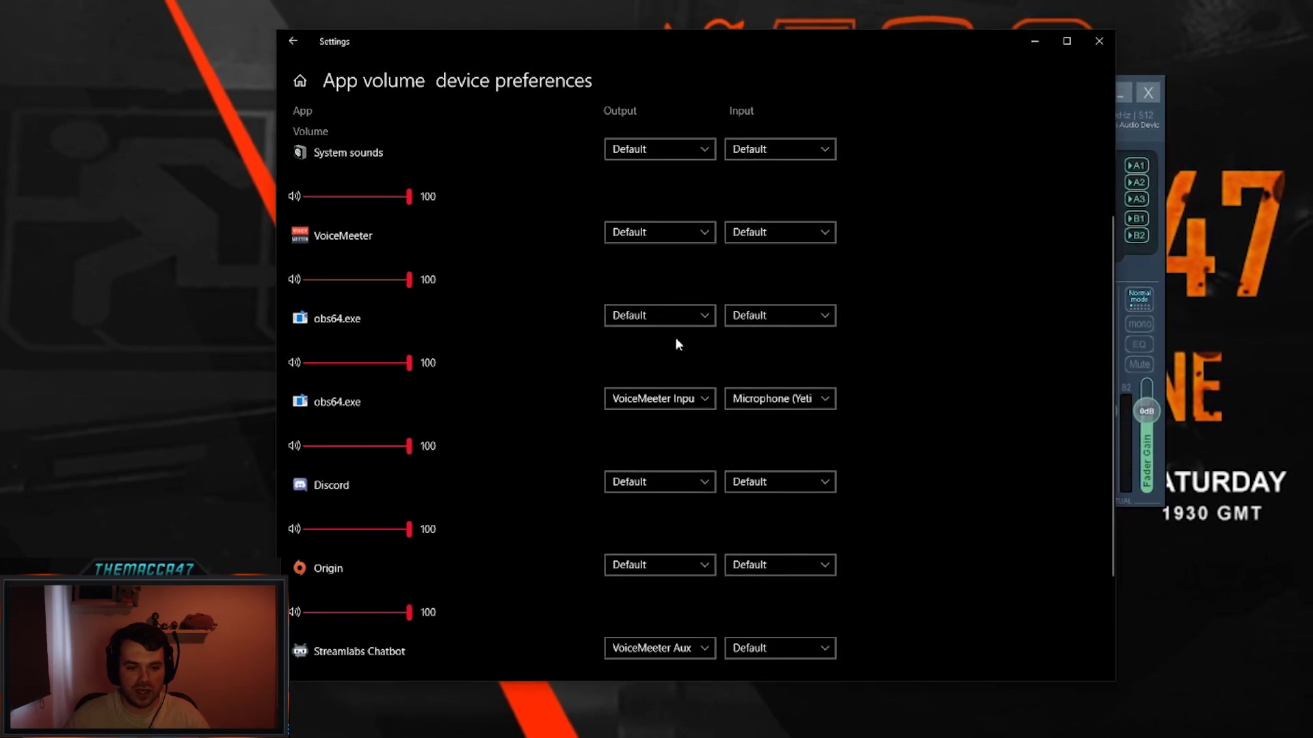
{"action": "left_click", "coordinate": [675, 403]}
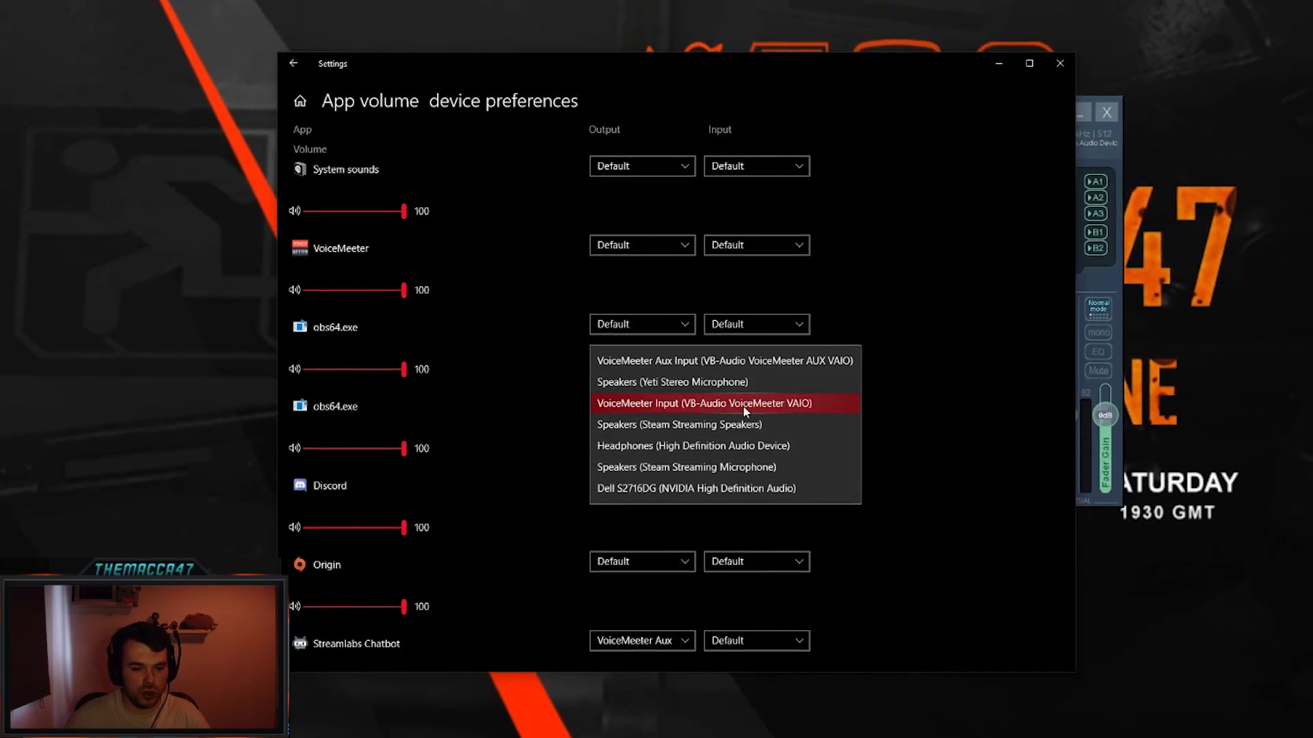
{"action": "left_click", "coordinate": [743, 403]}
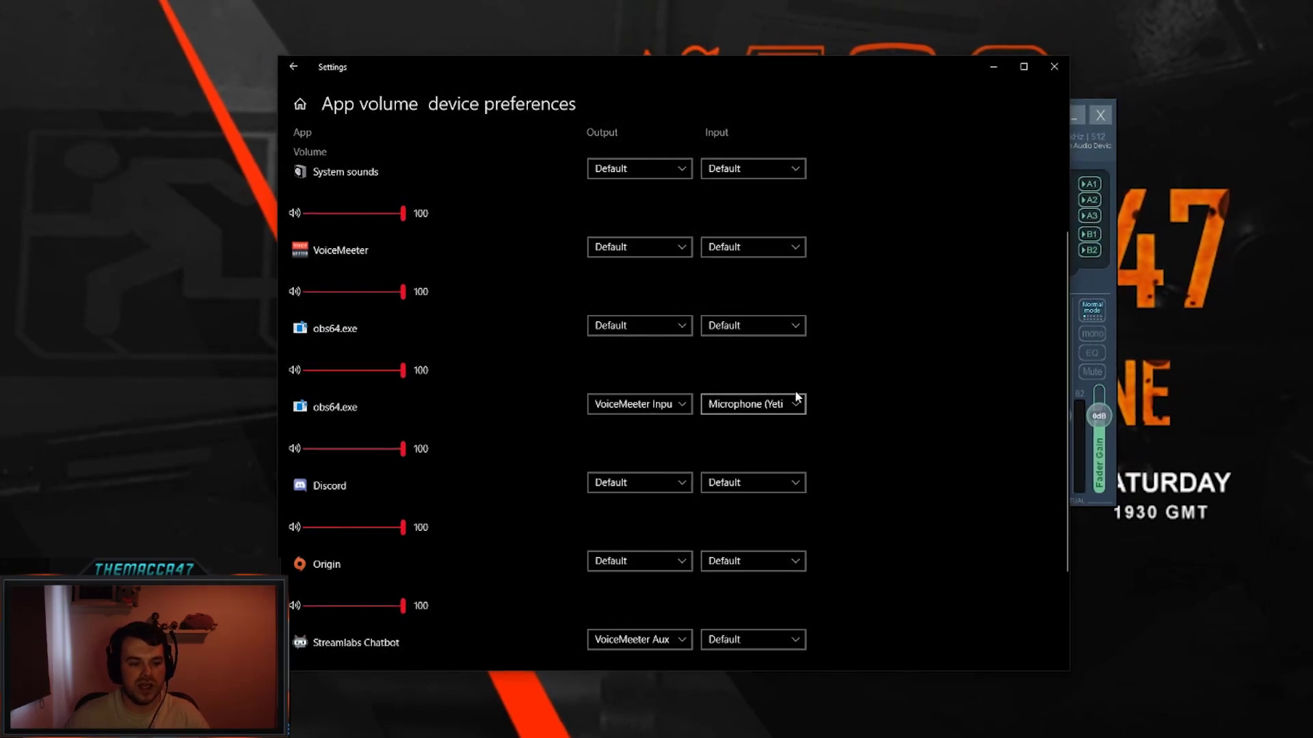
{"action": "scroll", "coordinate": [897, 349], "scroll_direction": "down", "scroll_amount": 3}
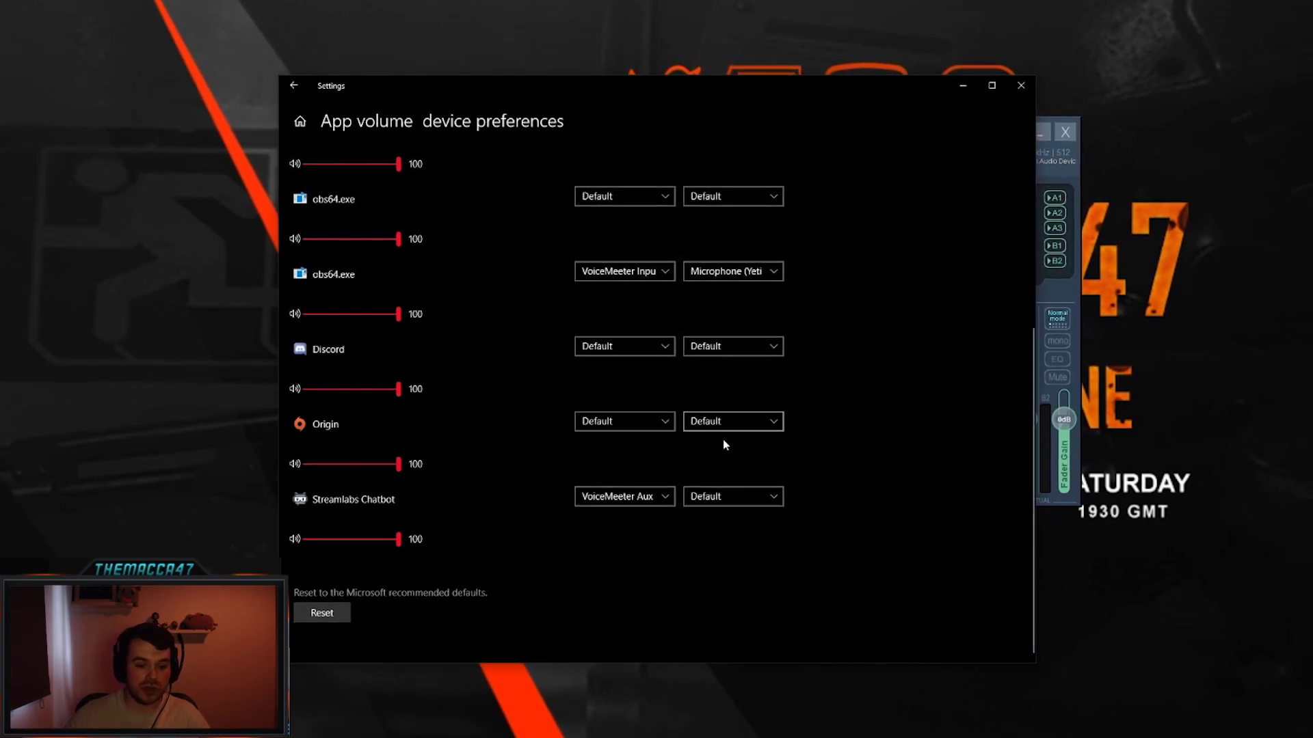
Set Streamlabs Chatbot's output to VoiceMeeter Aux Input and close Settings
{"action": "left_click", "coordinate": [658, 496]}
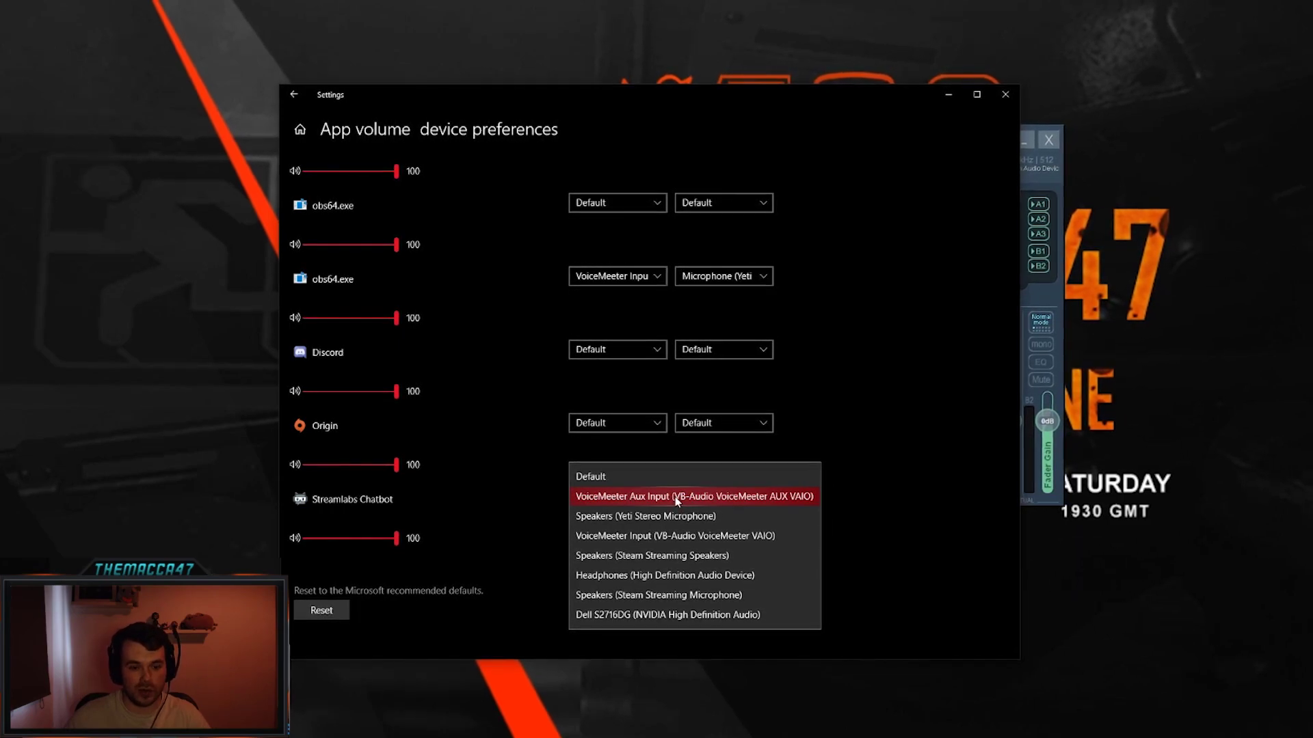
{"action": "left_click", "coordinate": [674, 497]}
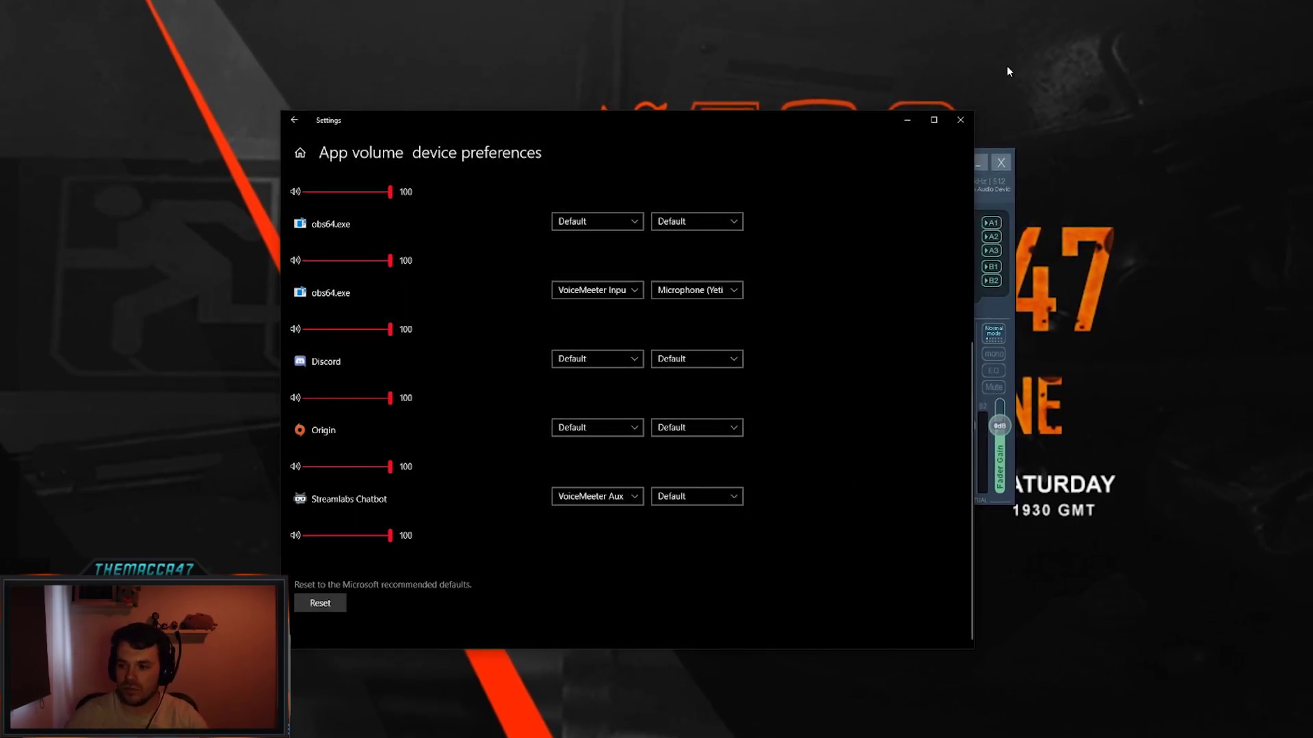
{"action": "left_click", "coordinate": [960, 120]}
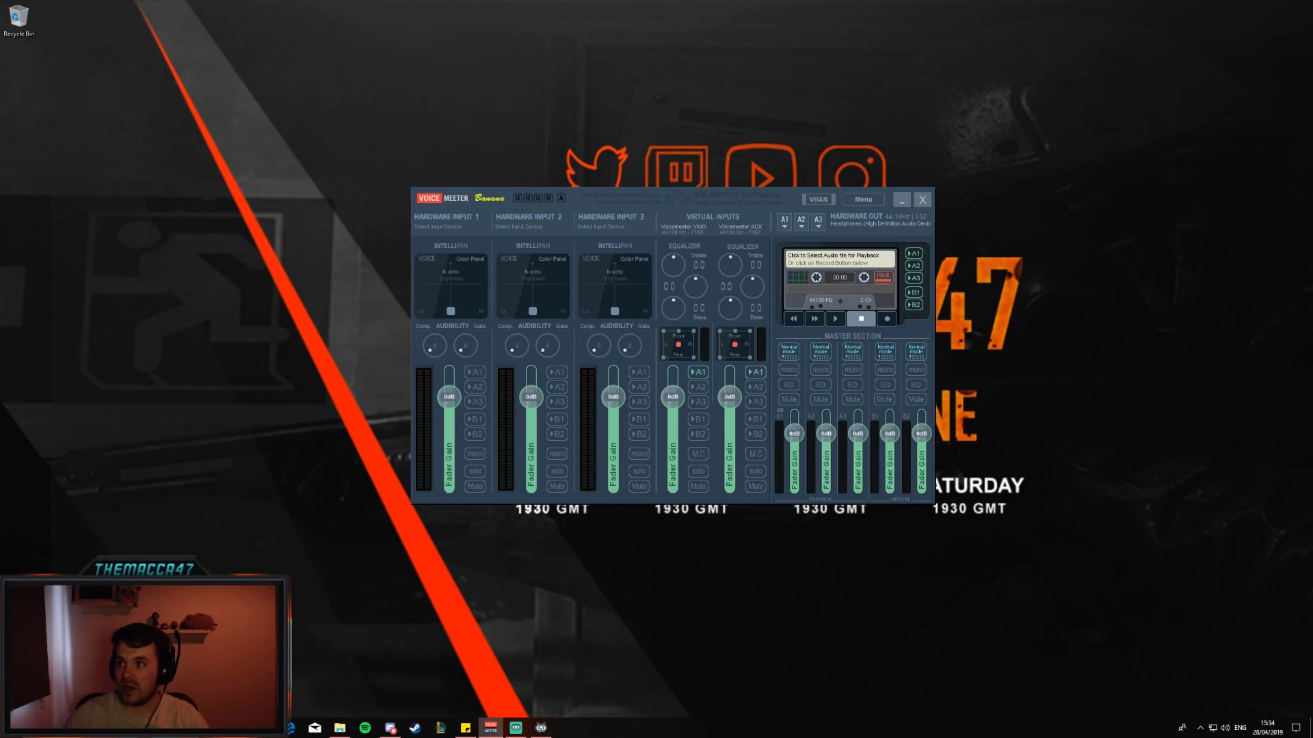
Maximize Streamlabs OBS and go to the Audio page of its settings
{"action": "left_click", "coordinate": [515, 727]}
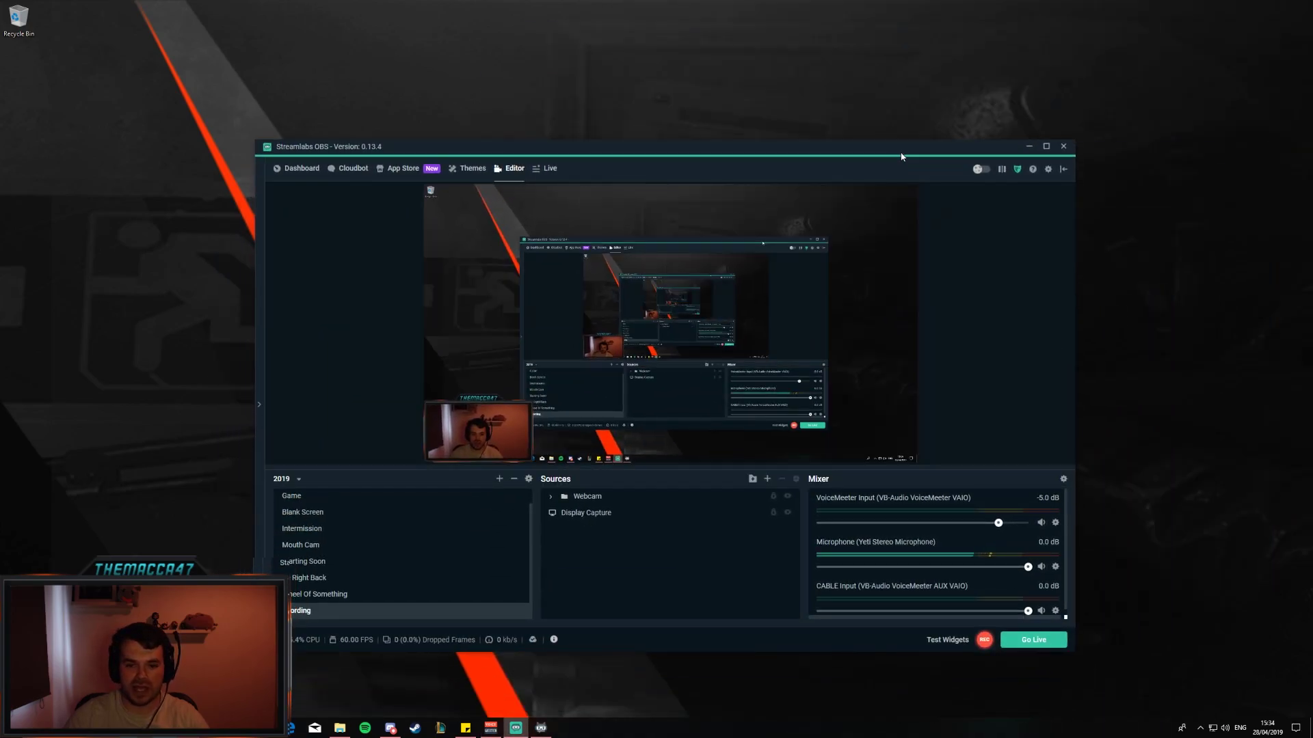
{"action": "left_click", "coordinate": [1046, 147]}
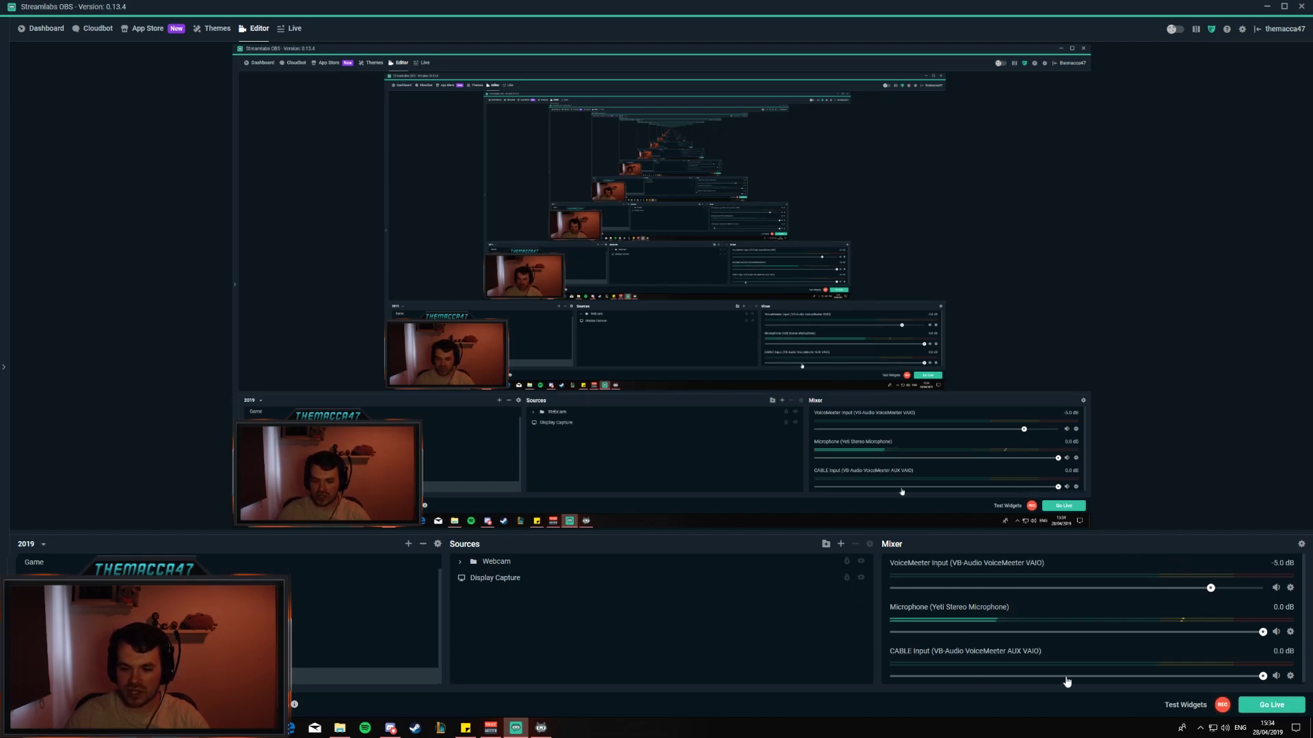
{"action": "left_click", "coordinate": [1240, 30]}
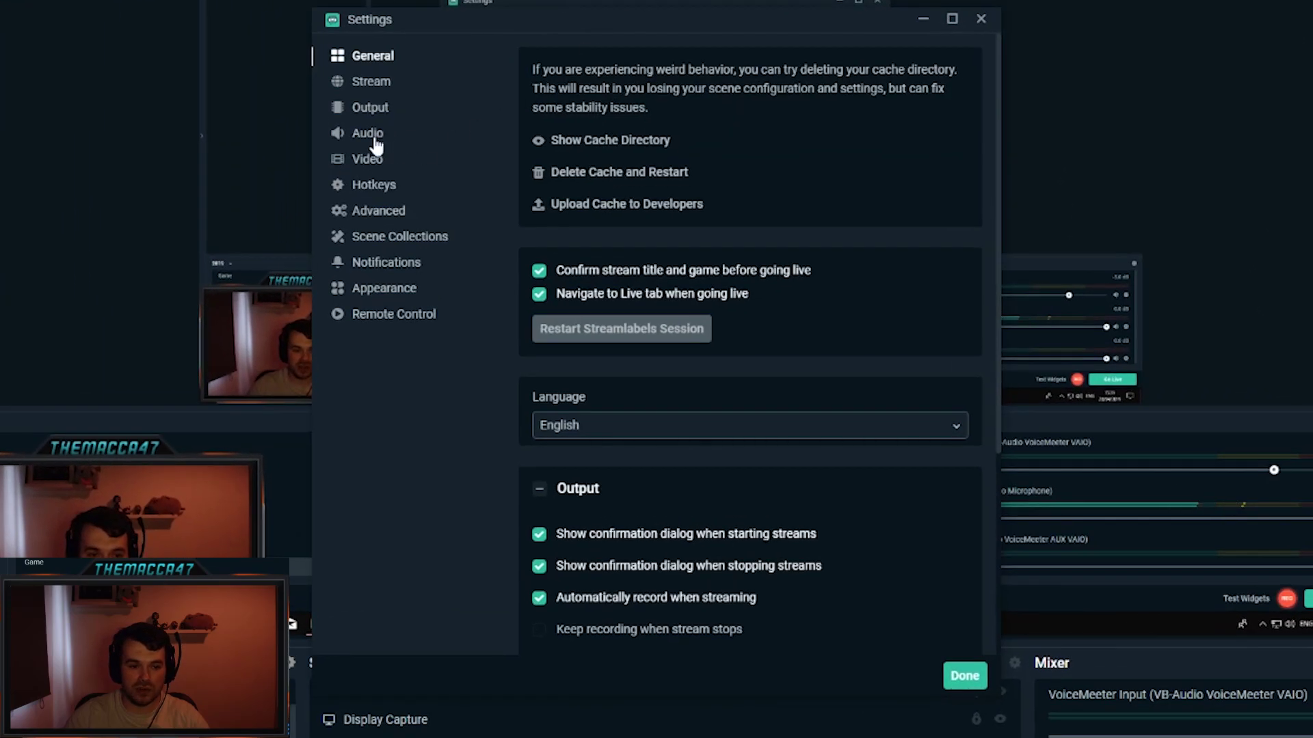
{"action": "left_click", "coordinate": [376, 143]}
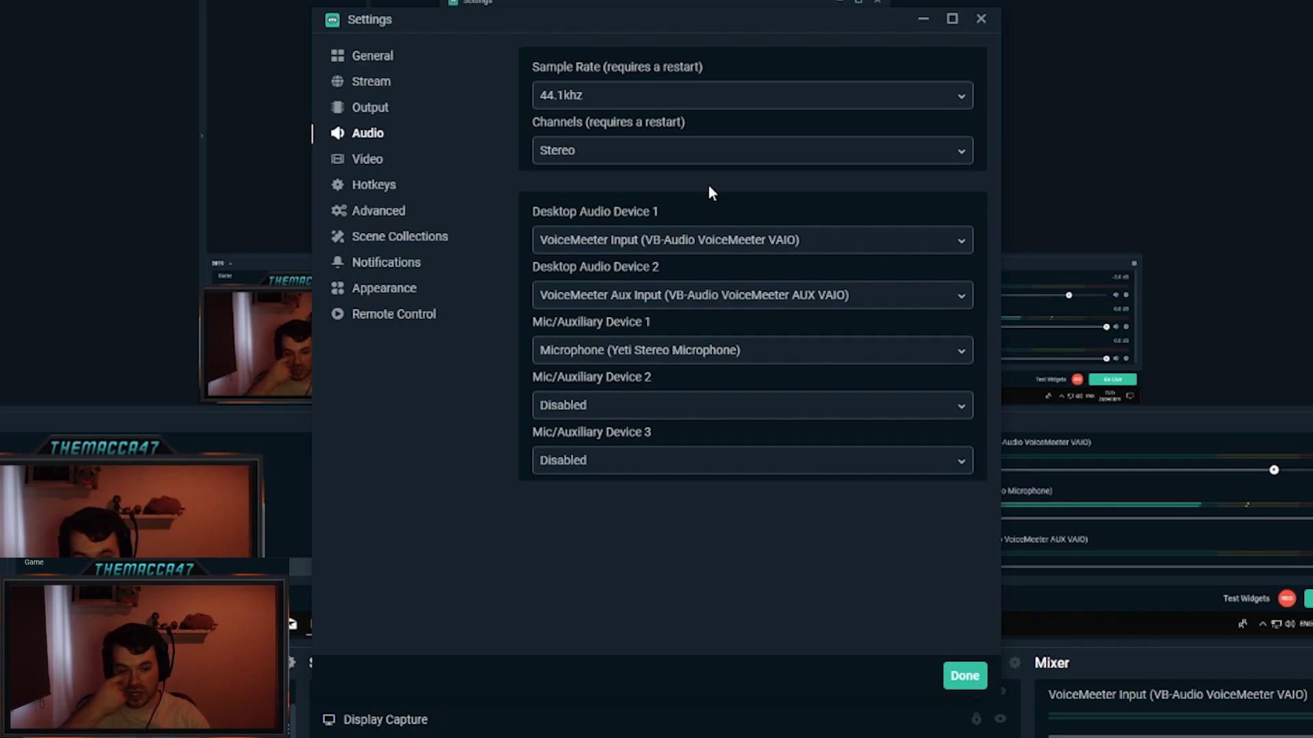
Set Desktop Audio Device 1 to VoiceMeeter Input and apply the settings
{"action": "left_click", "coordinate": [725, 246]}
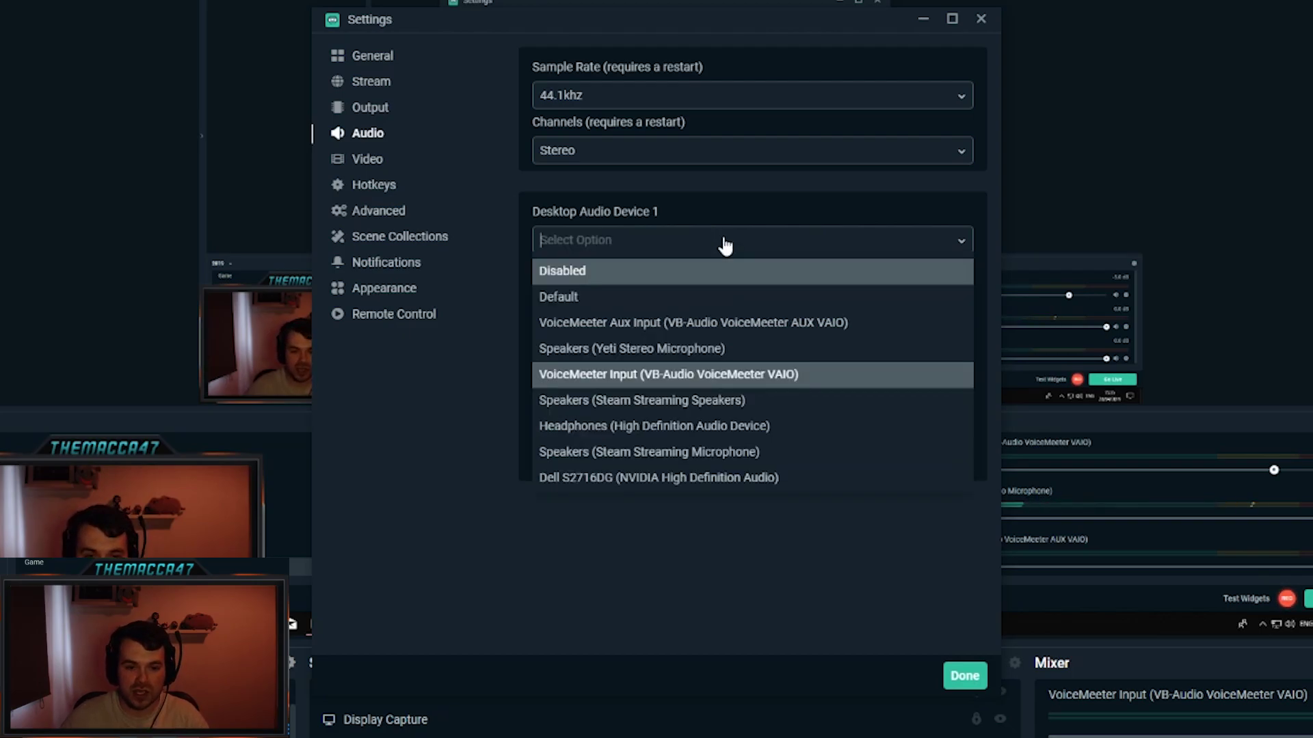
{"action": "left_click", "coordinate": [678, 378]}
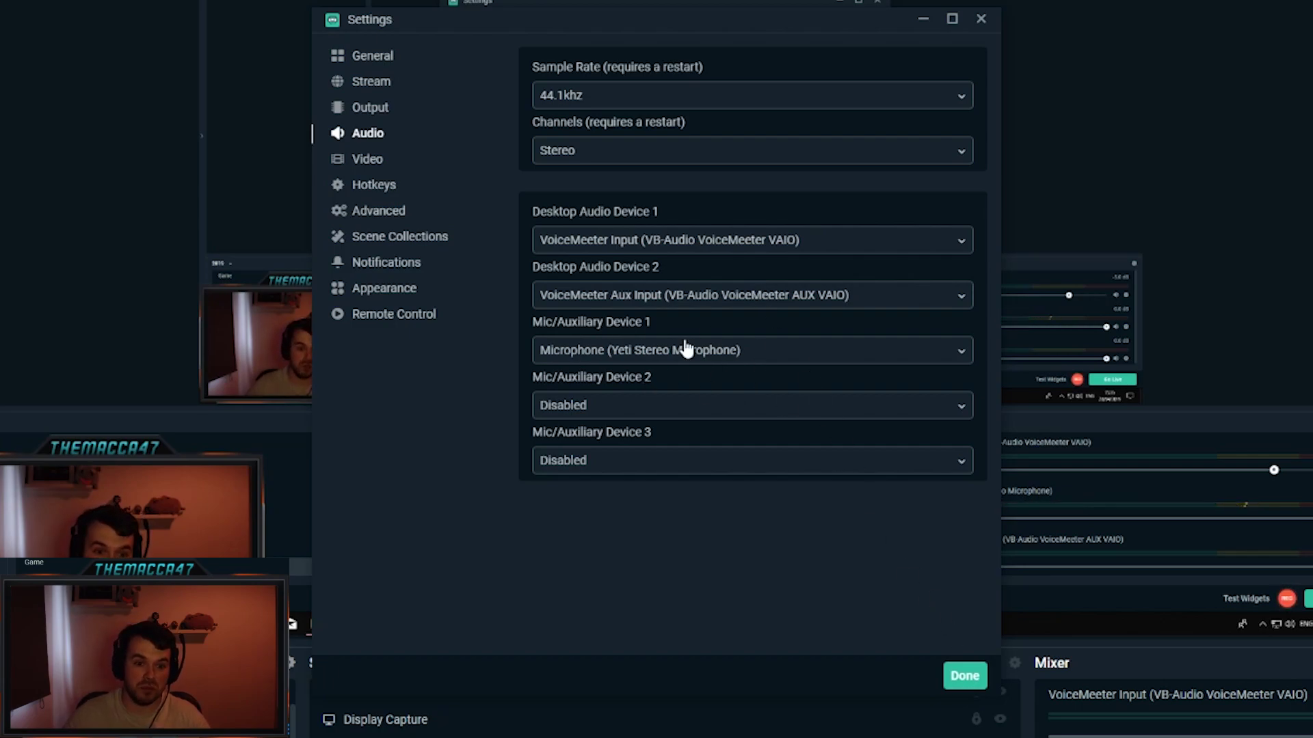
{"action": "left_click", "coordinate": [964, 675]}
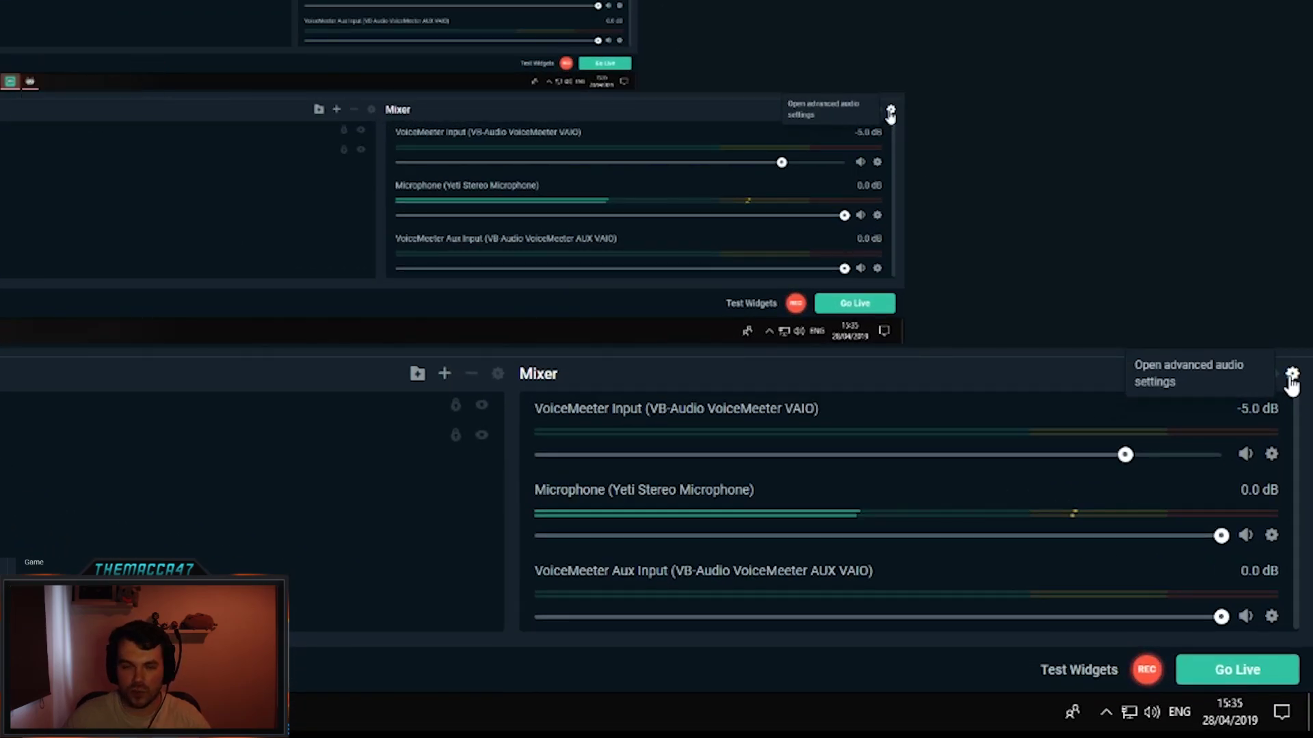
Open Advanced Audio Settings from the gear icon on the Mixer panel
{"action": "left_click", "coordinate": [1291, 376]}
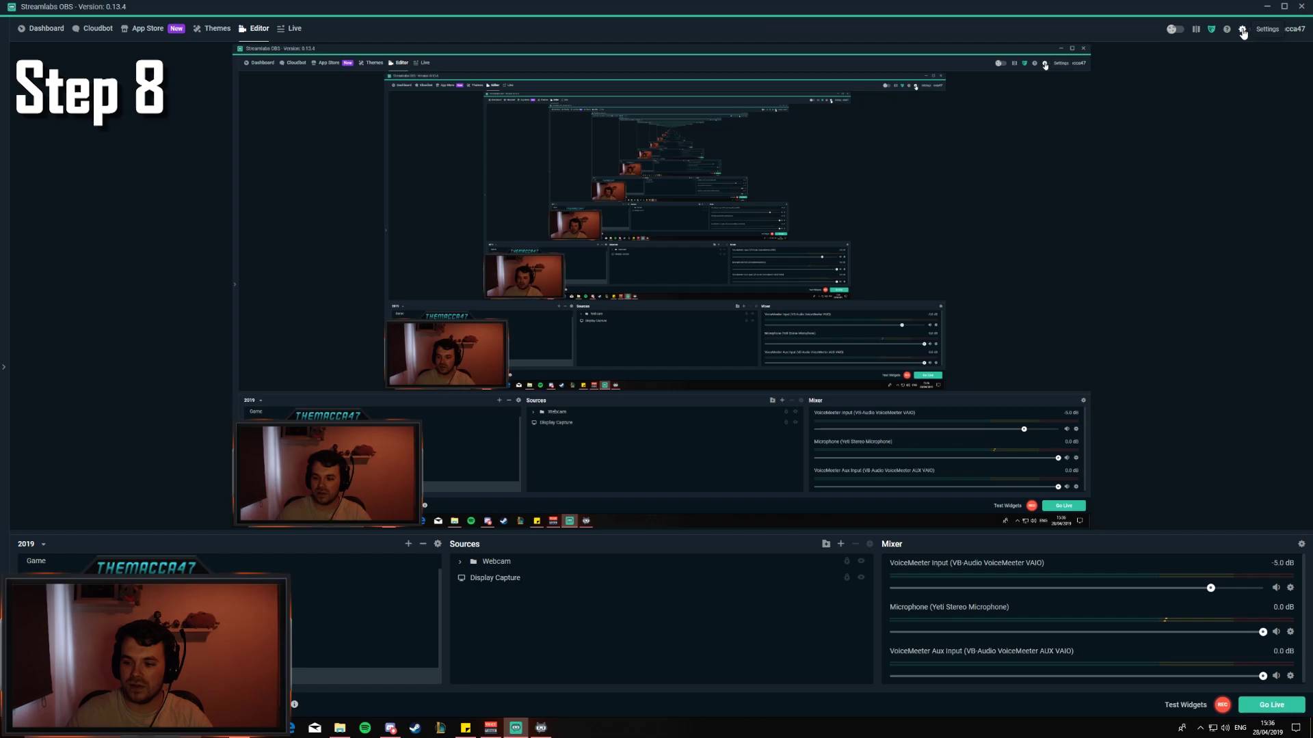
Go to Settings > Output and scroll down to the Recording audio tracks 1–4
{"action": "left_click", "coordinate": [1243, 30]}
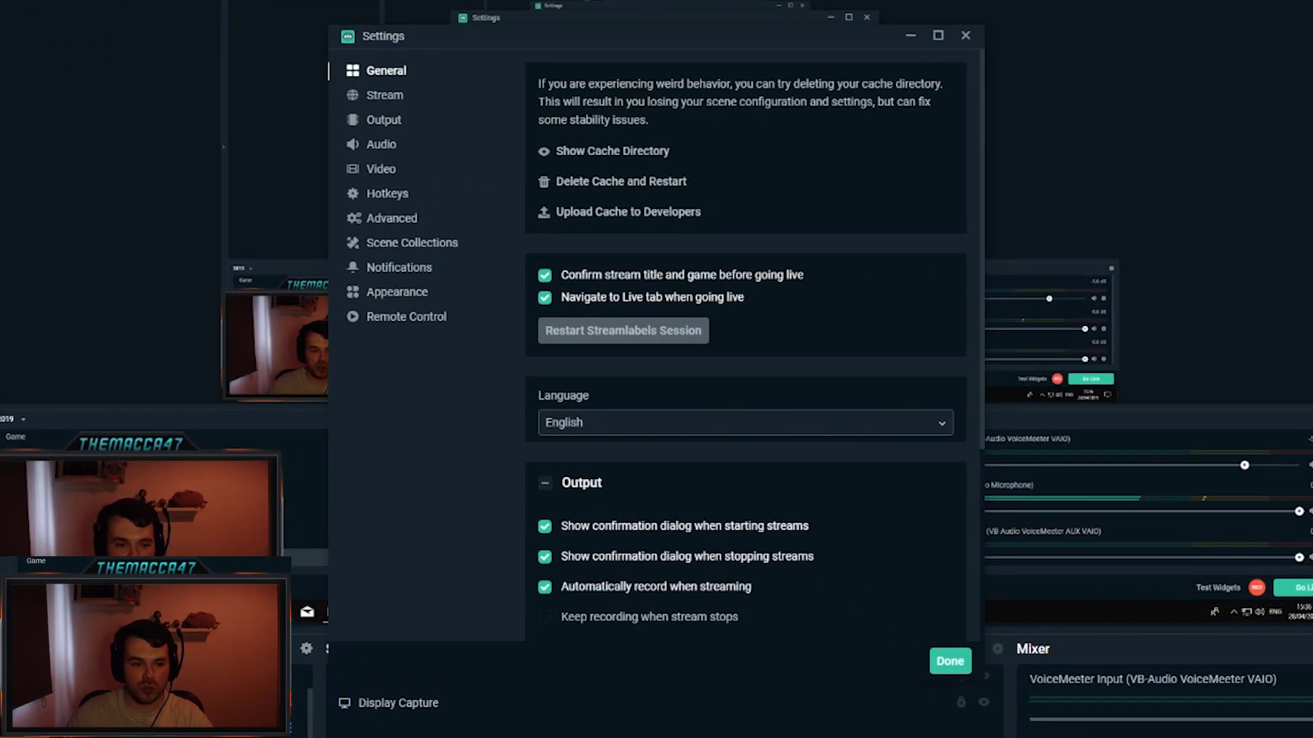
{"action": "left_click", "coordinate": [387, 97]}
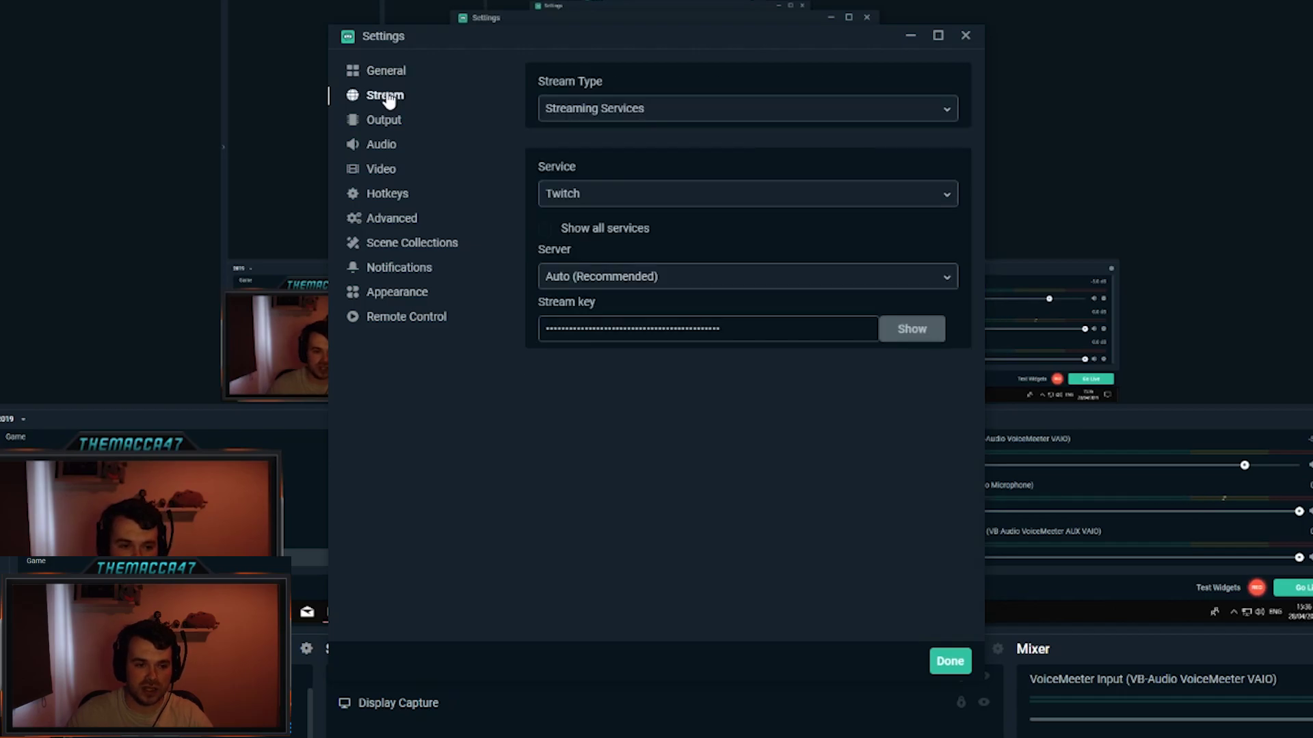
{"action": "left_click", "coordinate": [386, 129]}
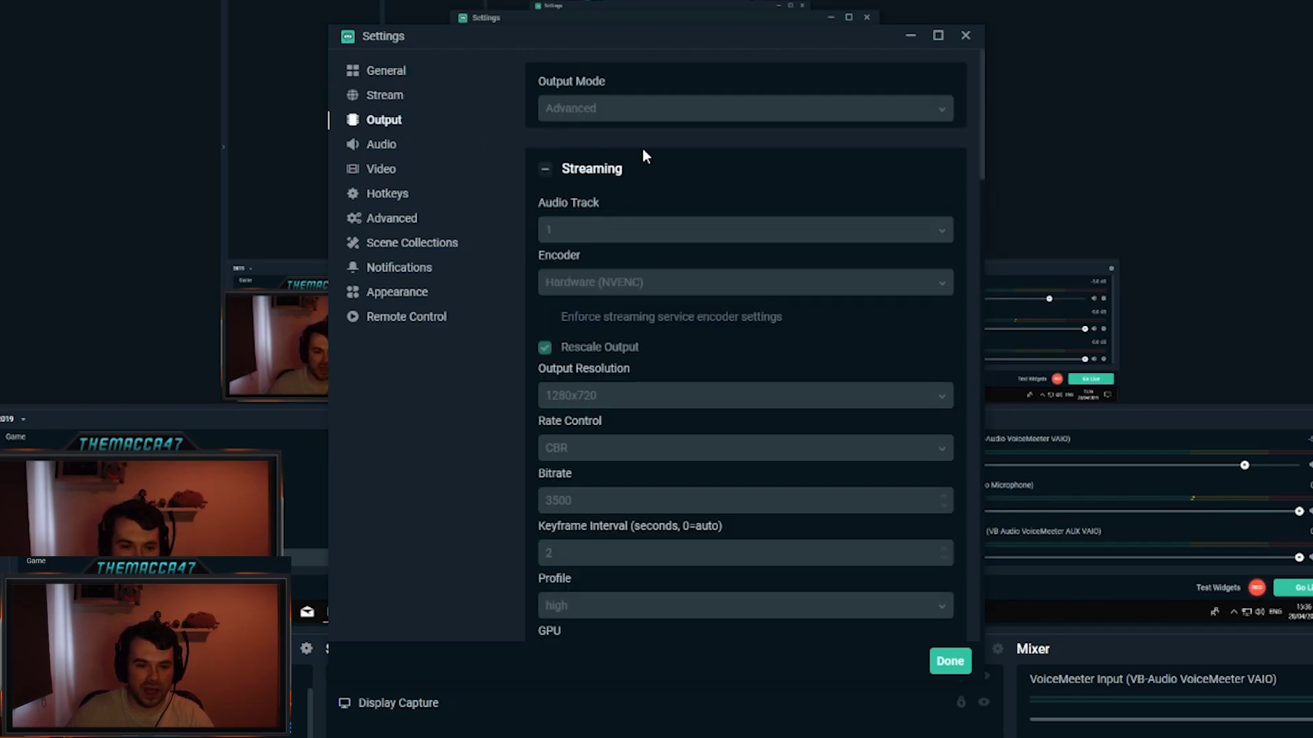
{"action": "scroll", "coordinate": [659, 146], "scroll_direction": "down", "scroll_amount": 2}
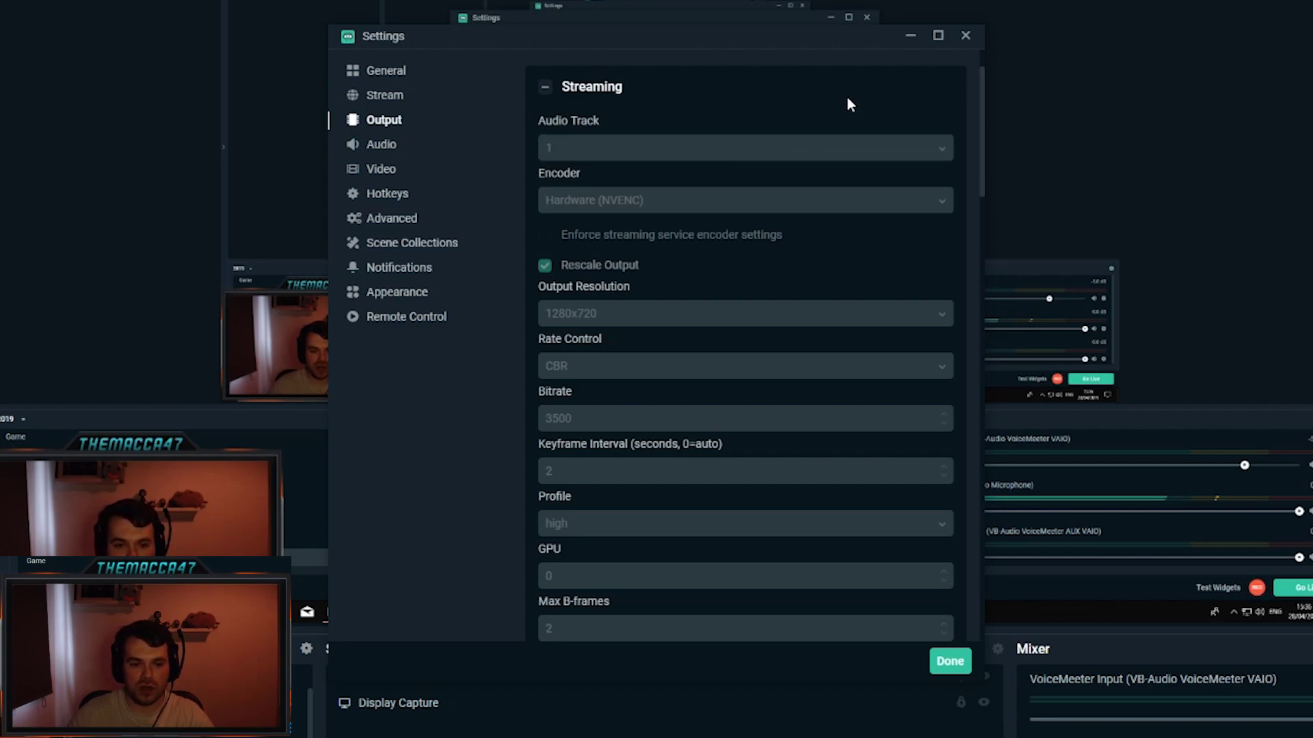
{"action": "scroll", "coordinate": [847, 104], "scroll_direction": "down", "scroll_amount": 6}
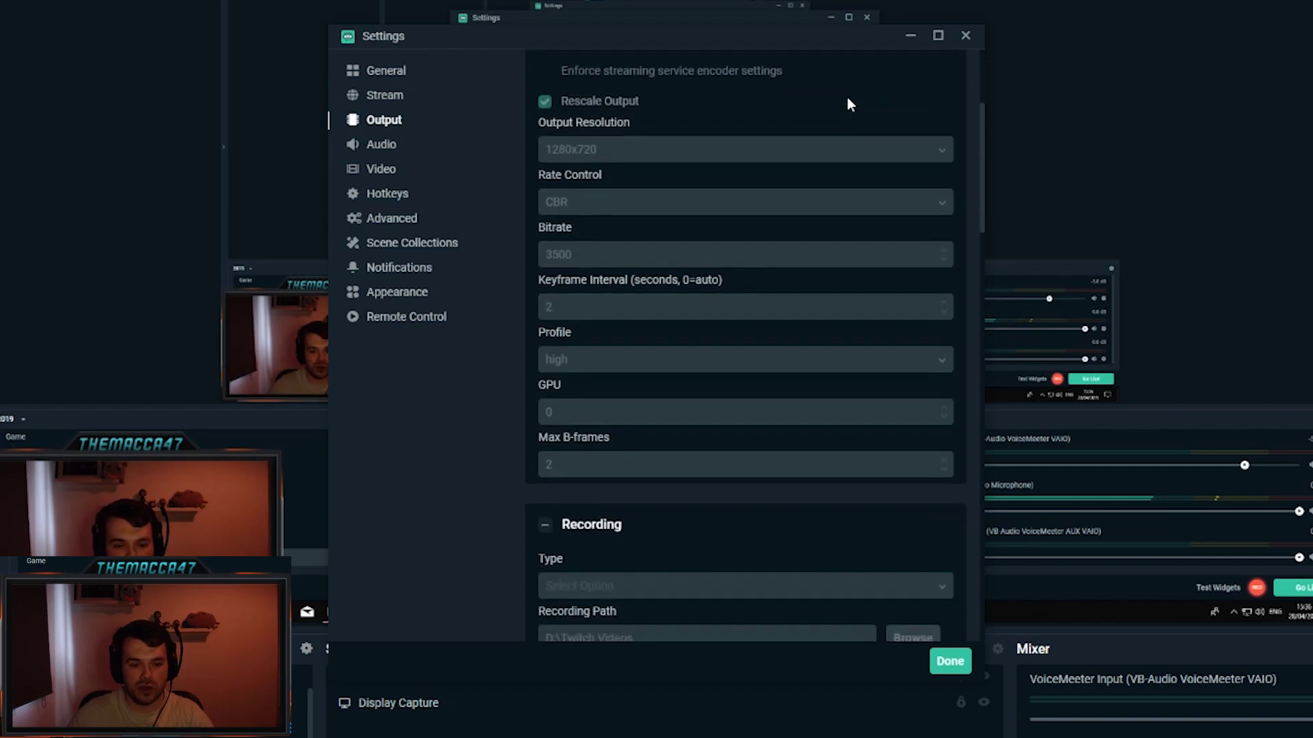
{"action": "scroll", "coordinate": [586, 238], "scroll_direction": "down", "scroll_amount": 2}
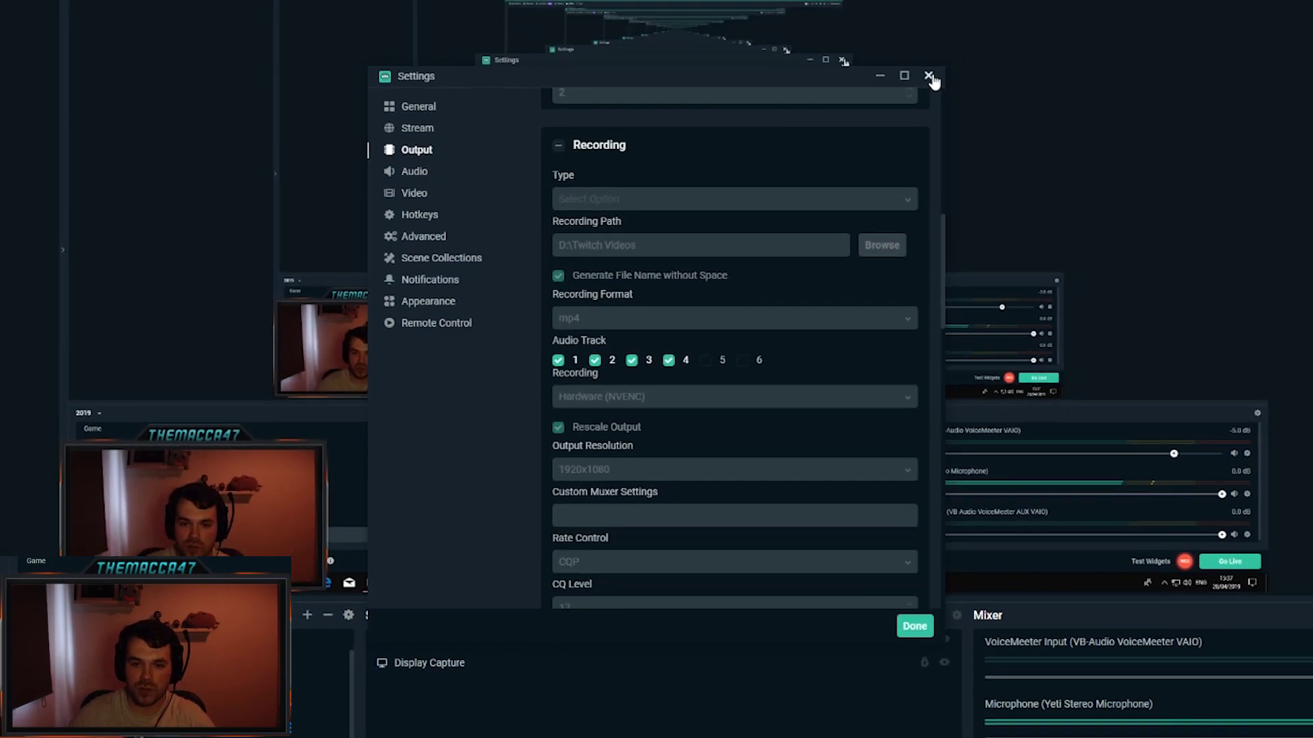
Close the Settings window with the X in its title bar
{"action": "left_click", "coordinate": [964, 34]}
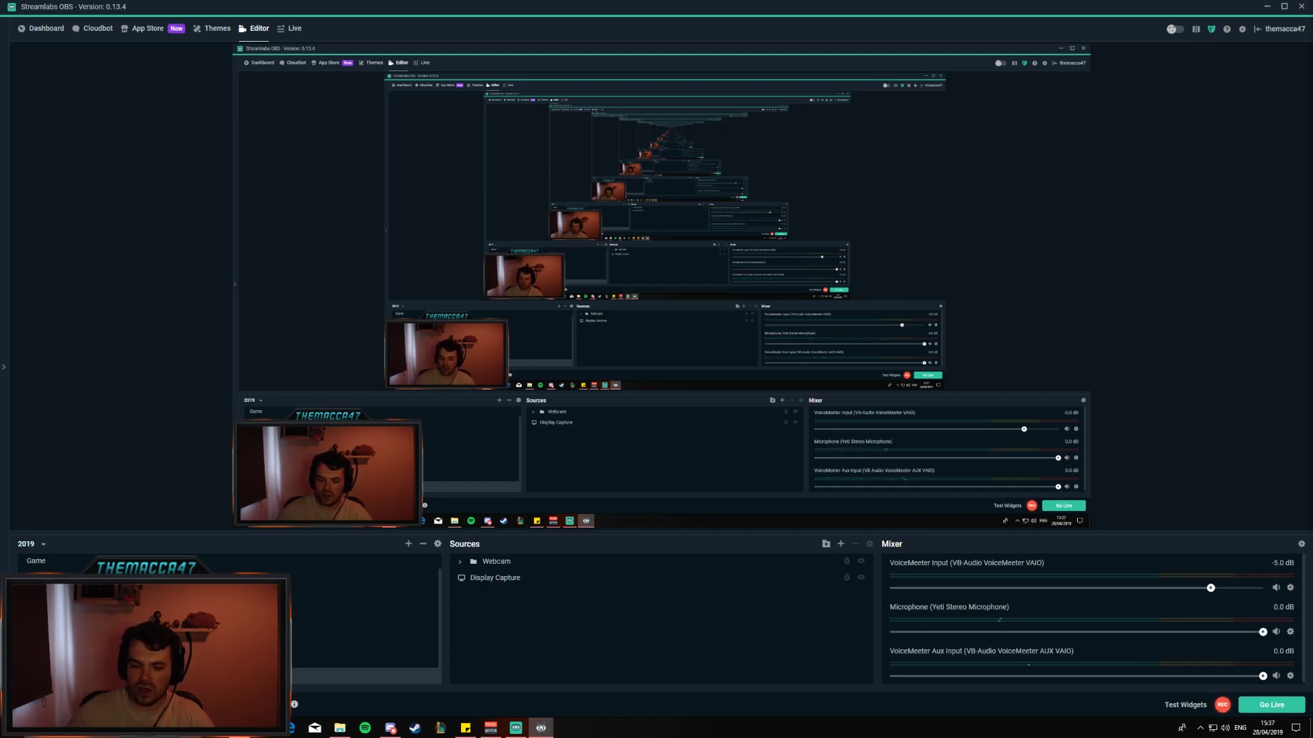
Hide the Window Capture (2) game source in the Game scene
{"action": "key", "text": "super"}
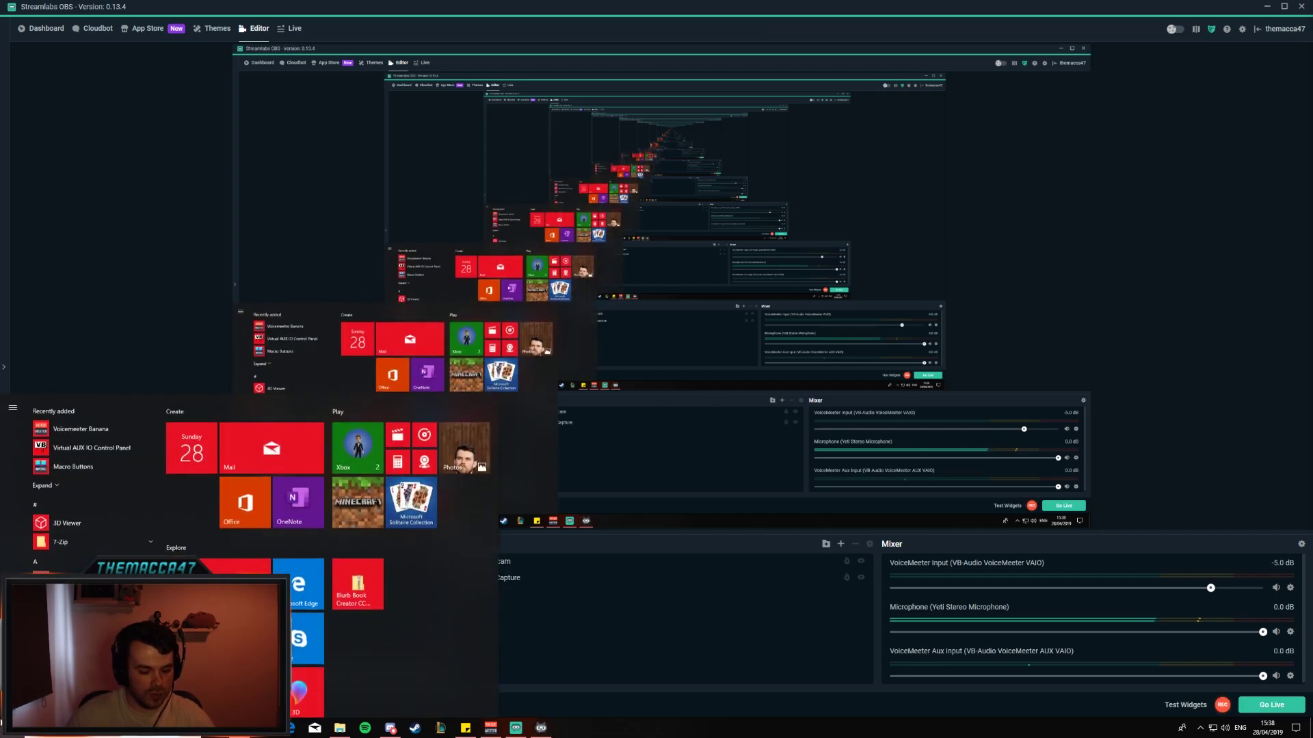
{"action": "key", "text": "super"}
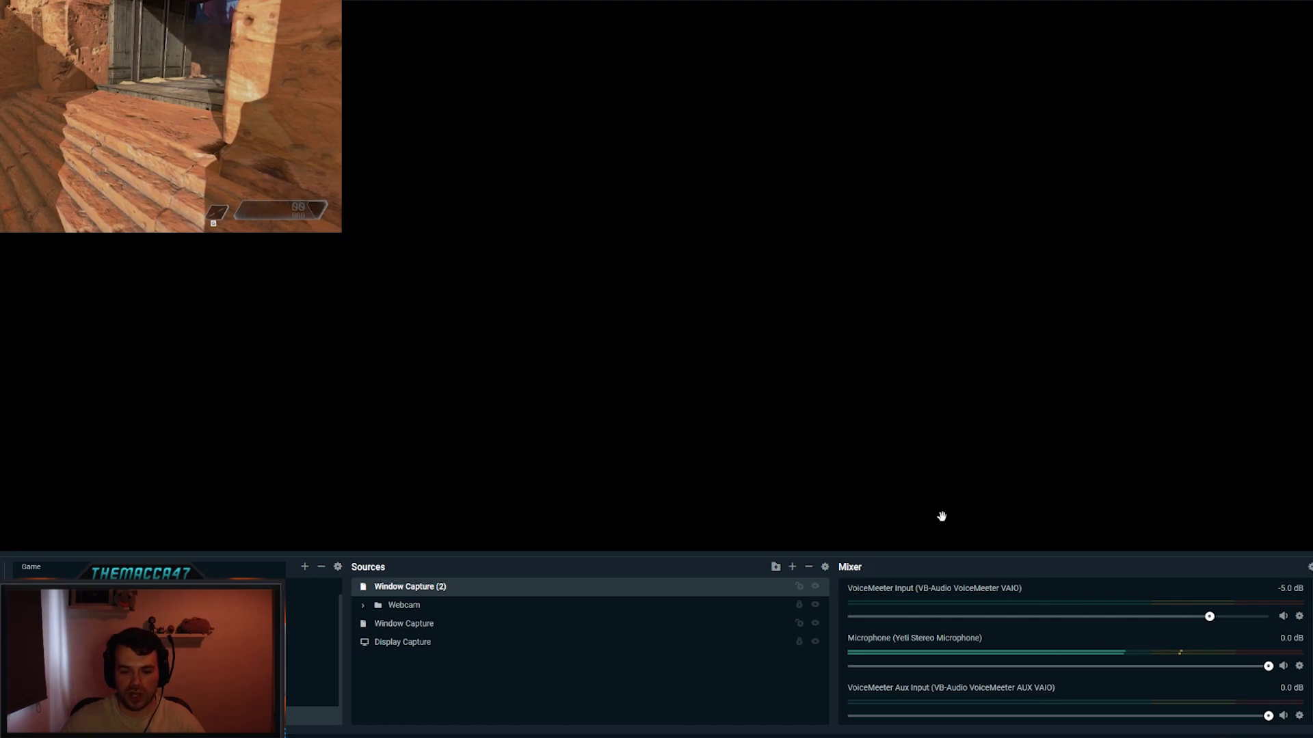
{"action": "left_click", "coordinate": [815, 586]}
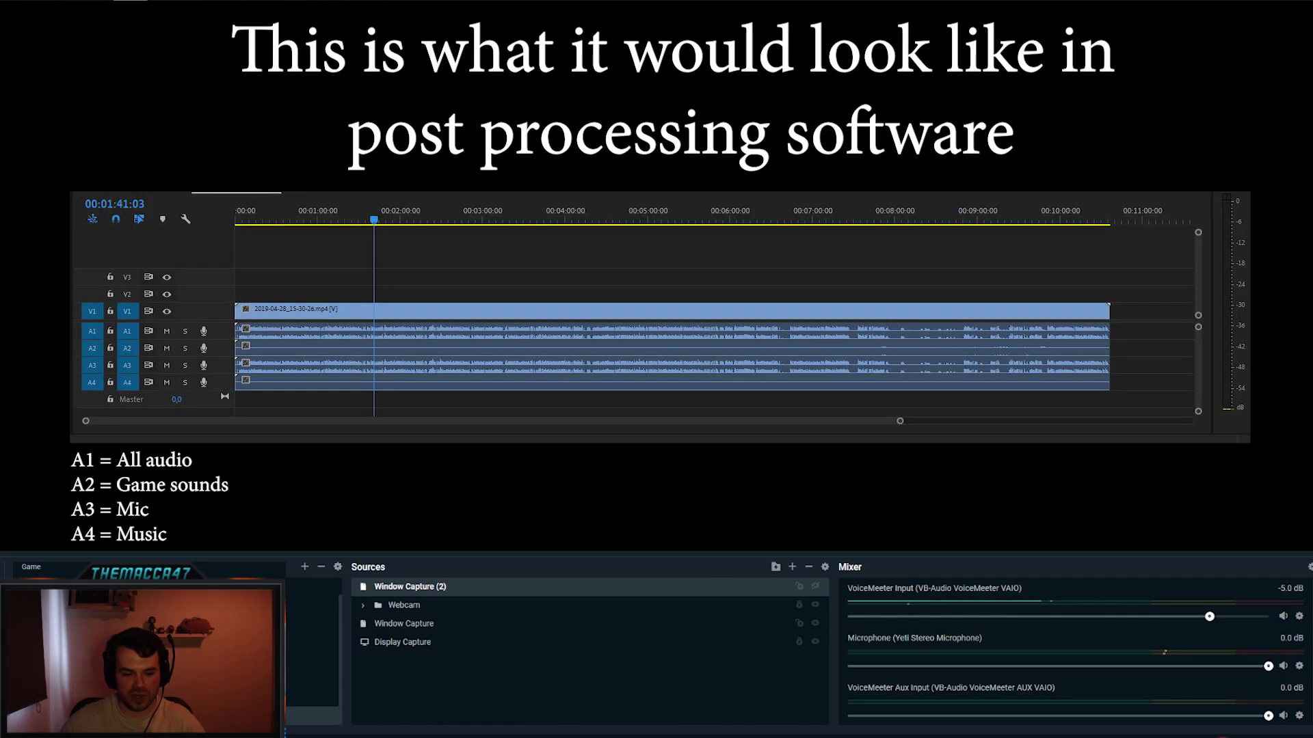
Deselect the Window Capture (2) source with Escape
{"action": "key", "text": "Escape"}
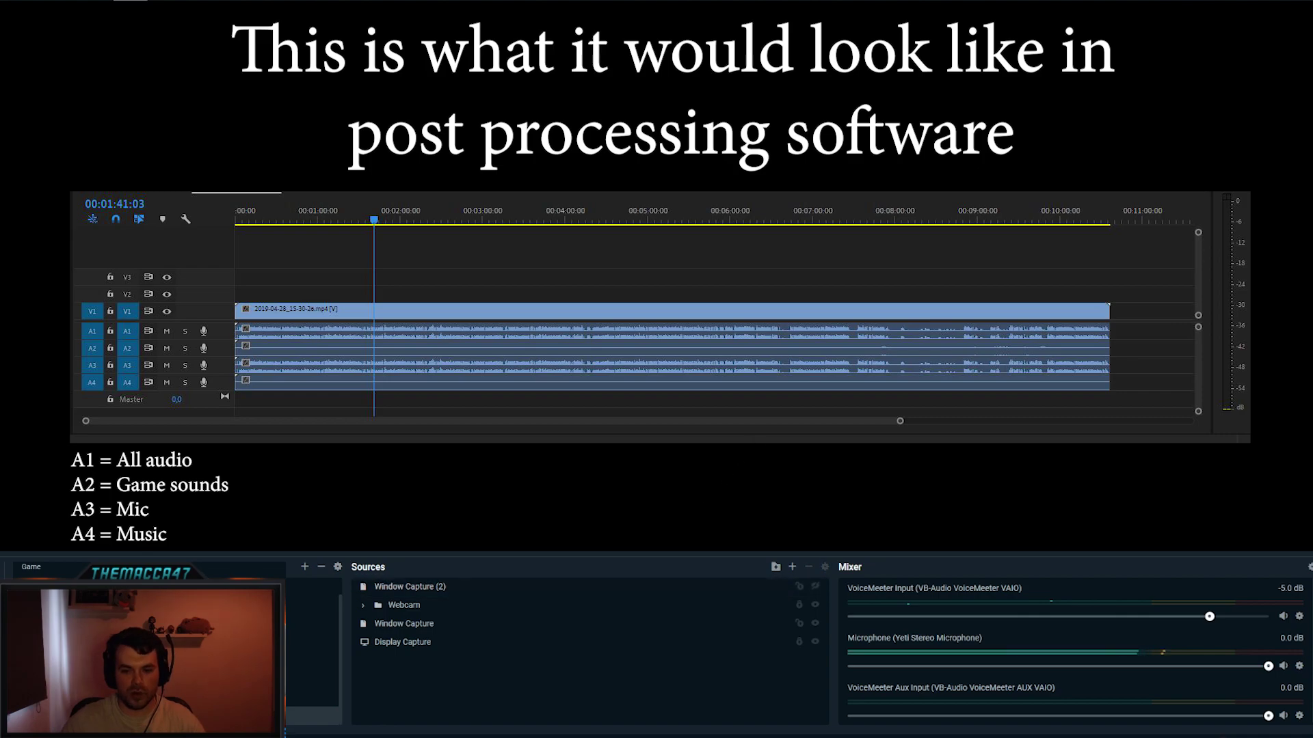